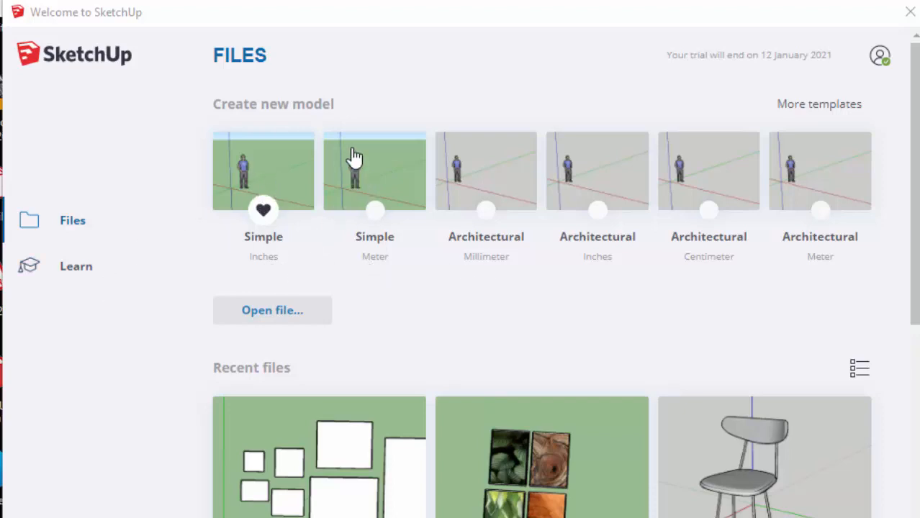
Create a new model from the Simple template in meters and delete the default person figure
left_click(384, 170)
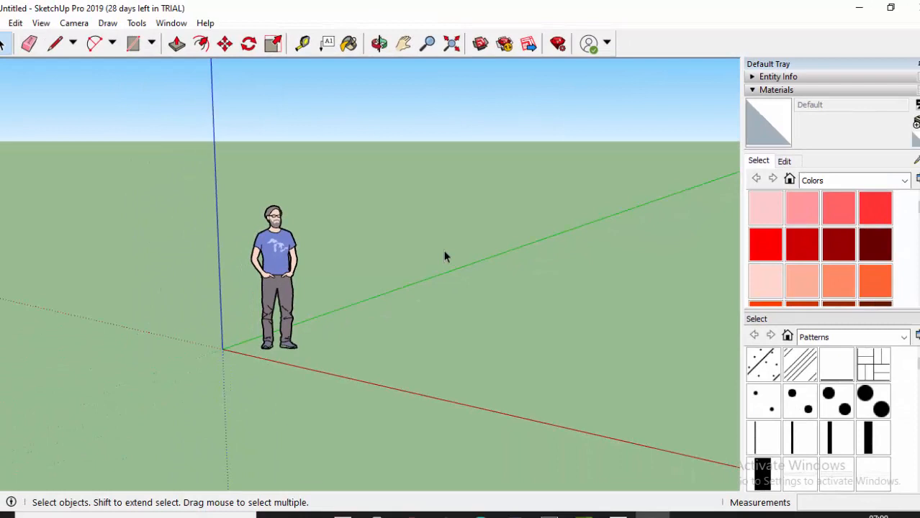
left_click(296, 248)
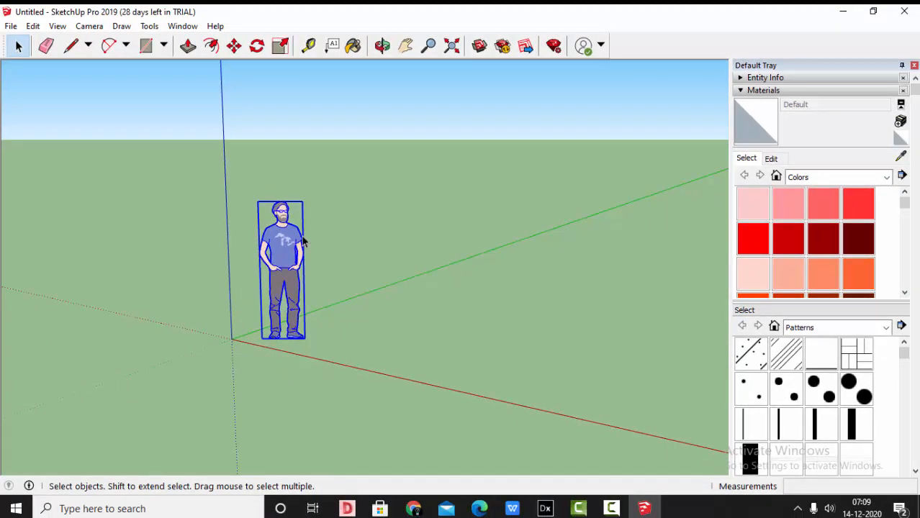
key("Delete")
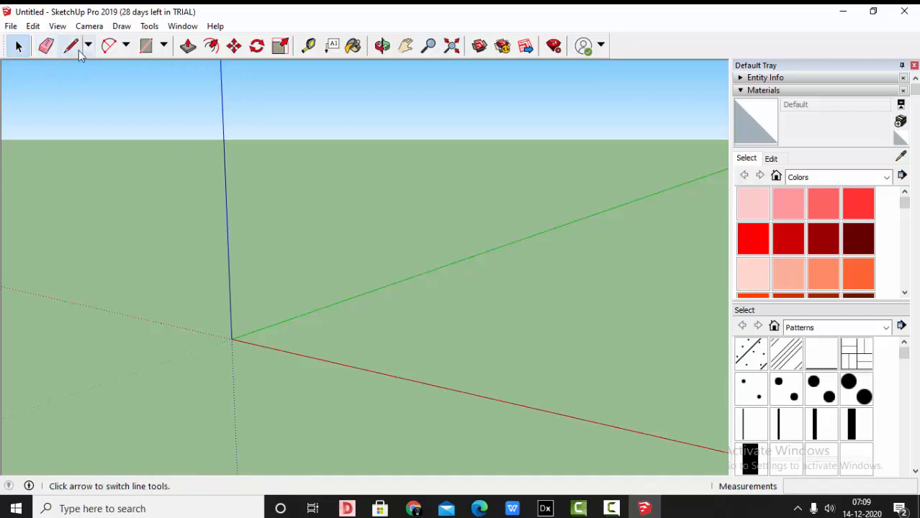
left_click(126, 46)
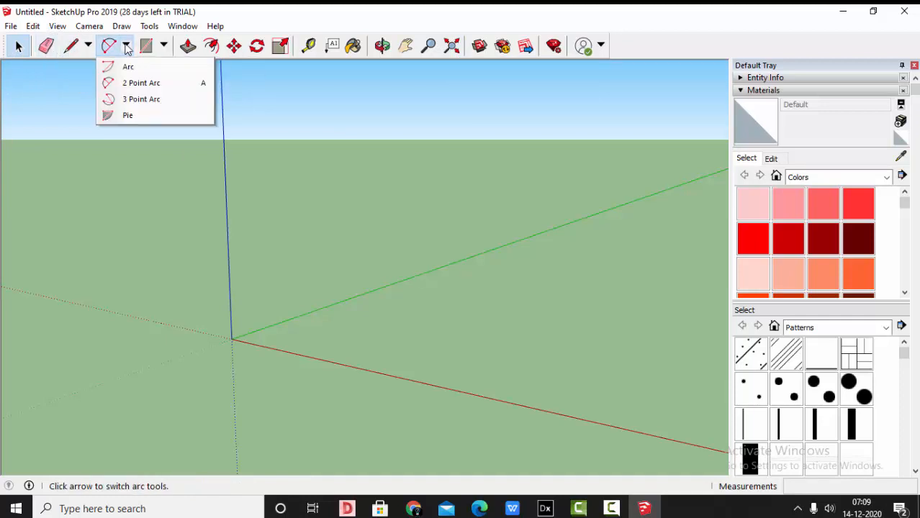
left_click(128, 49)
left_click(165, 46)
left_click(165, 46)
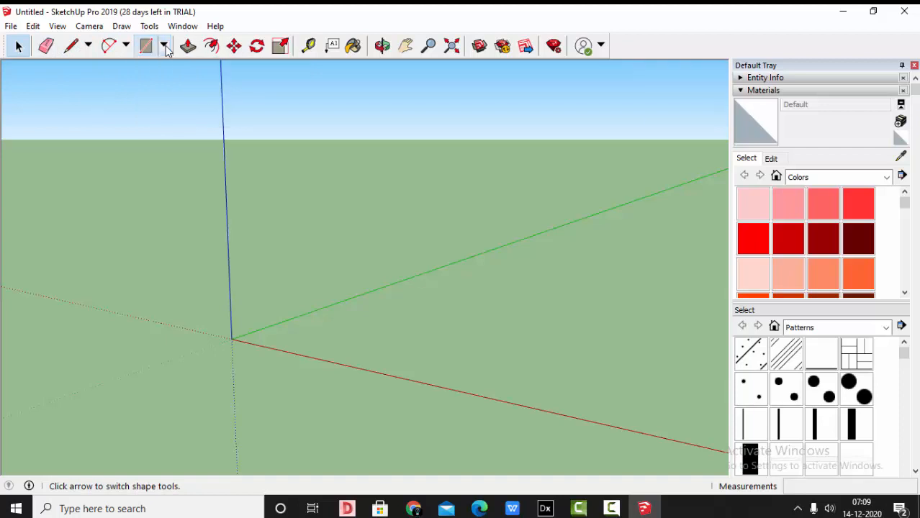
left_click(166, 47)
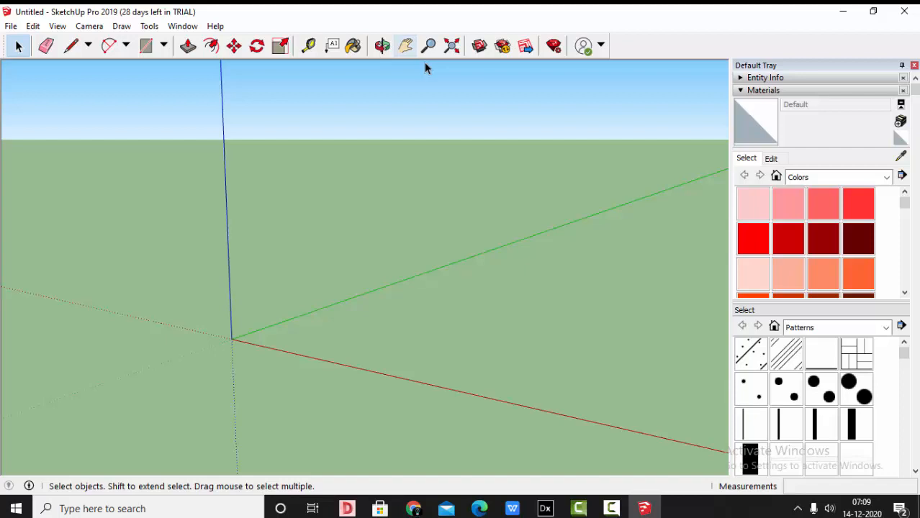
Draw a 0.6 by 0.6 m rectangle on the ground plane starting at the origin
left_click(451, 45)
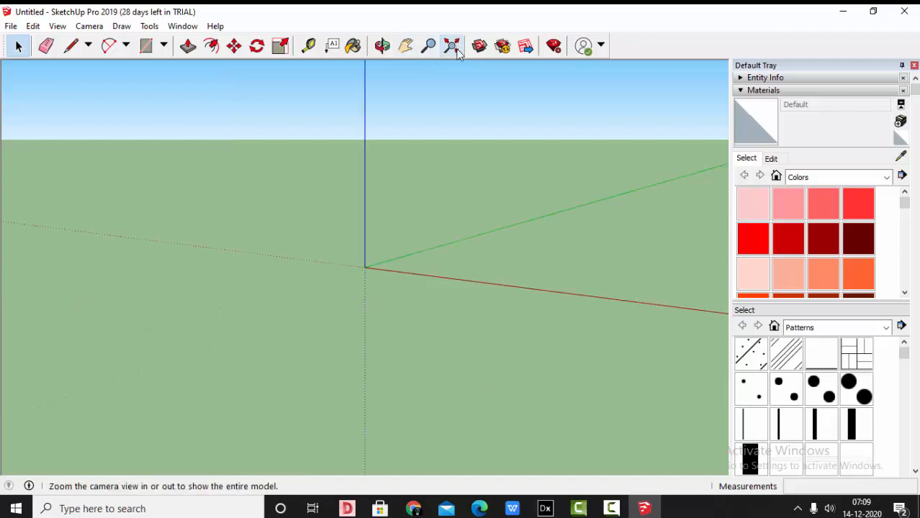
left_click(382, 45)
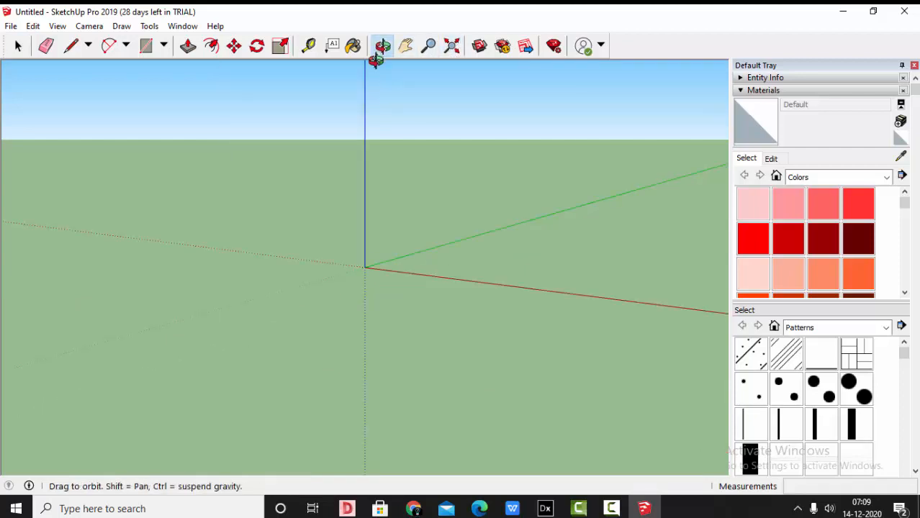
left_click_drag(349, 164, 639, 193)
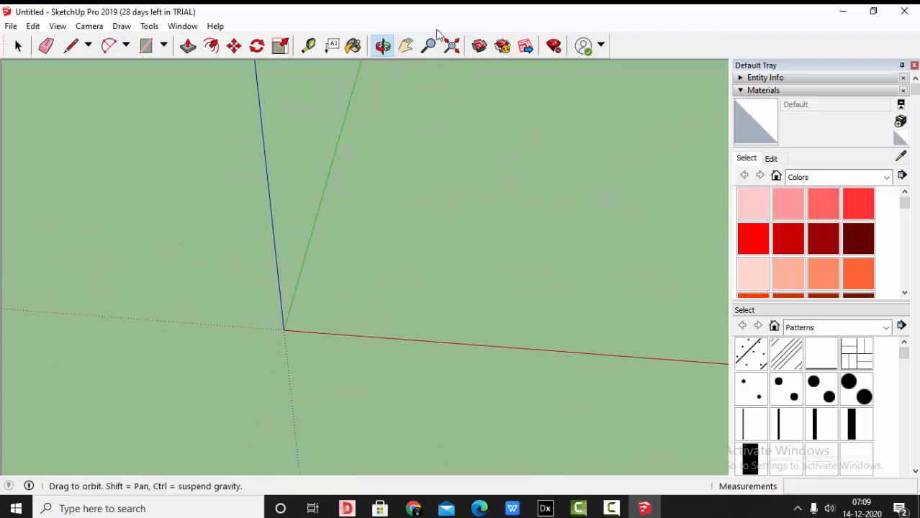
left_click(452, 46)
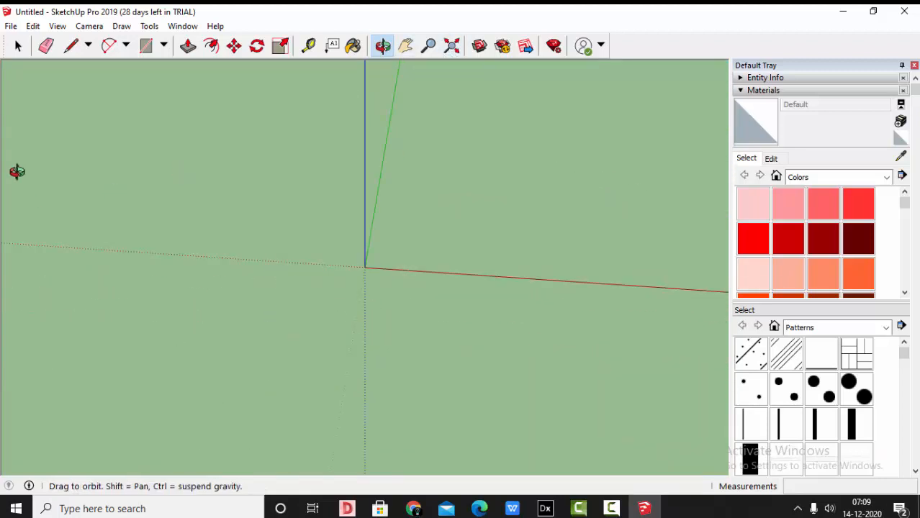
left_click(18, 46)
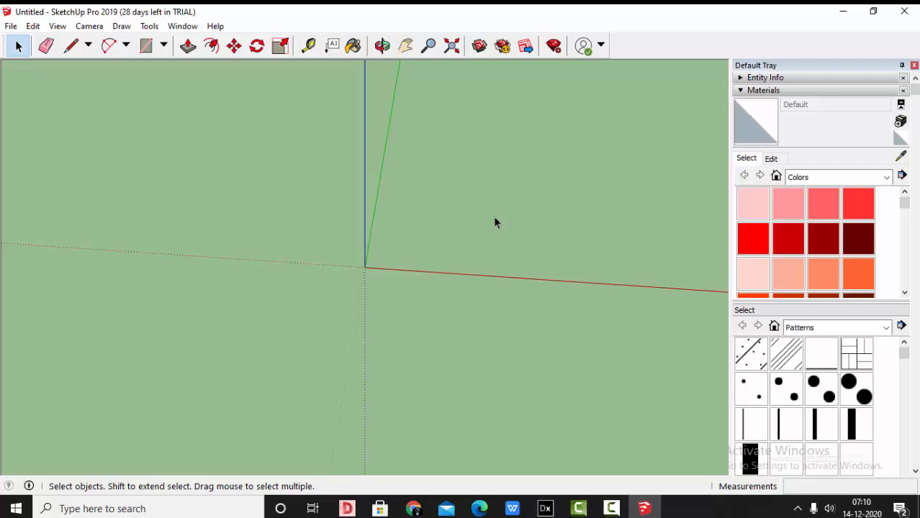
left_click(146, 46)
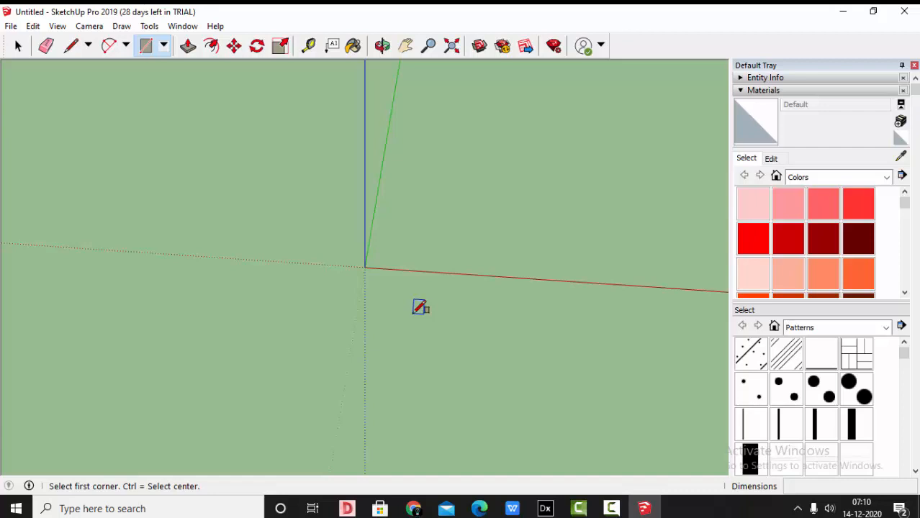
left_click(365, 267)
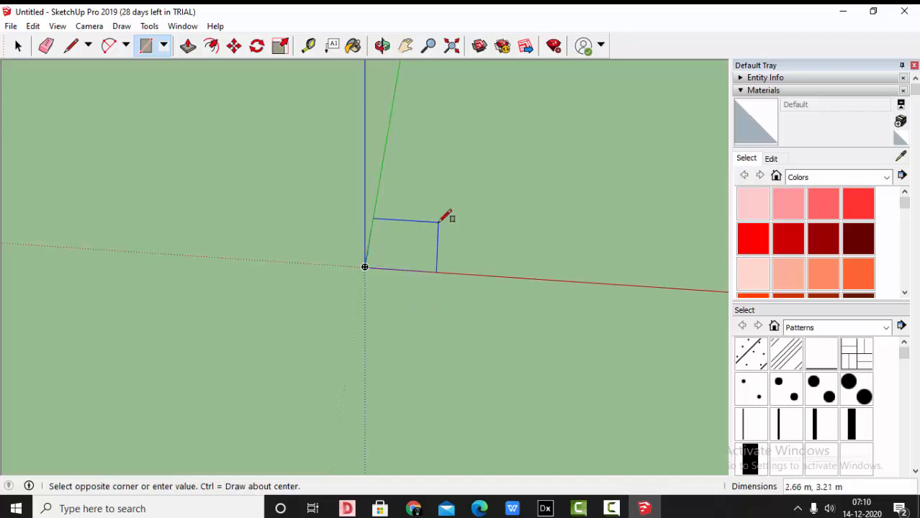
type(".6,.6M")
key("Return")
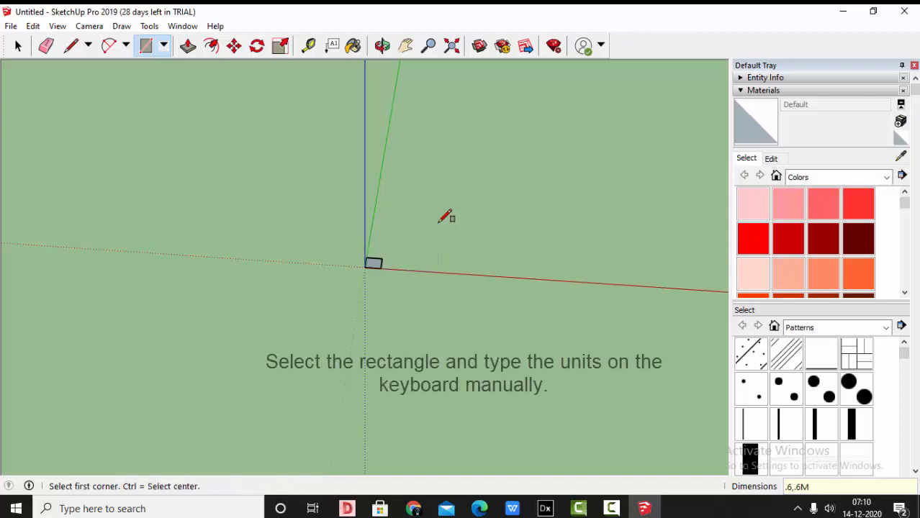
left_click(452, 45)
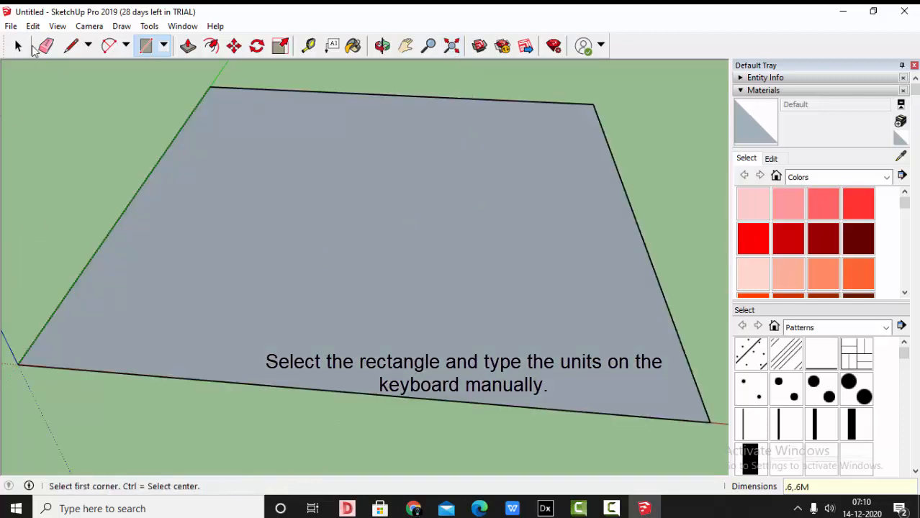
left_click(18, 45)
scroll(515, 121, "down", 3)
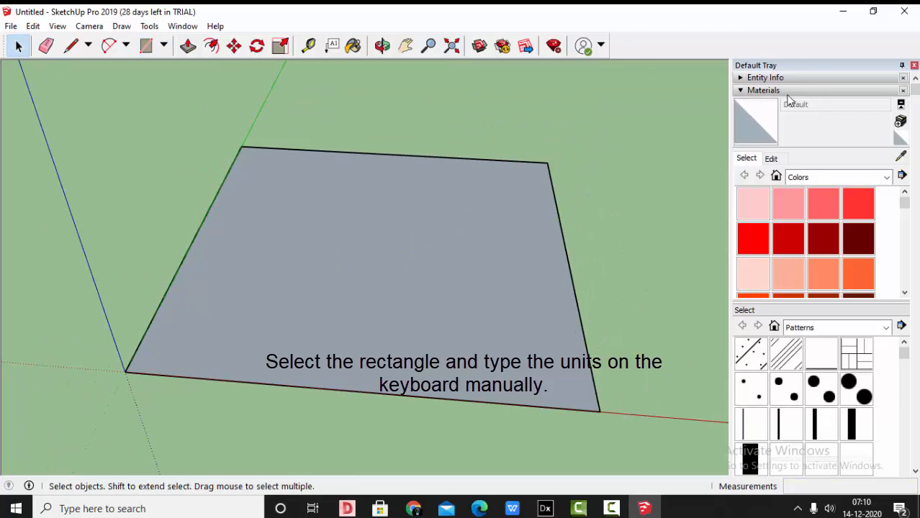
Collapse the Materials section and extrude the square face 0.01 m with Push/Pull to form a thin panel
left_click(747, 90)
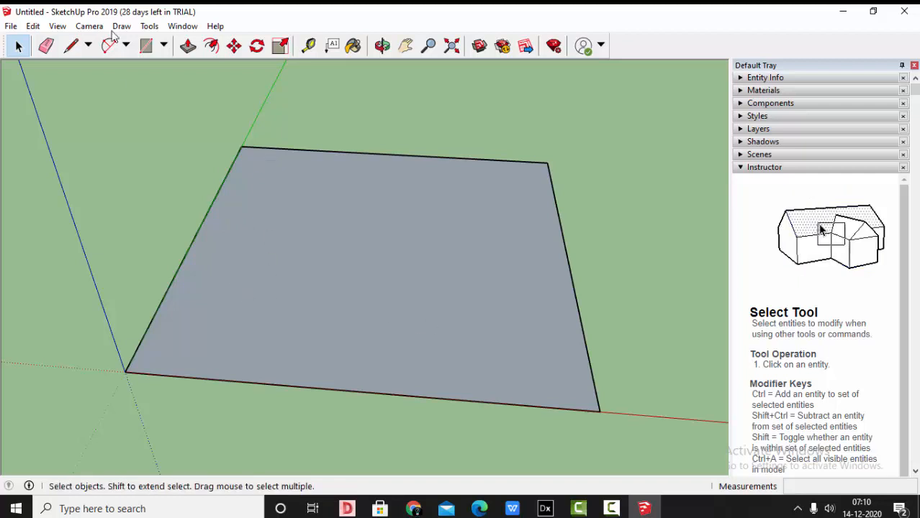
left_click(383, 47)
left_click_drag(364, 90, 365, 118)
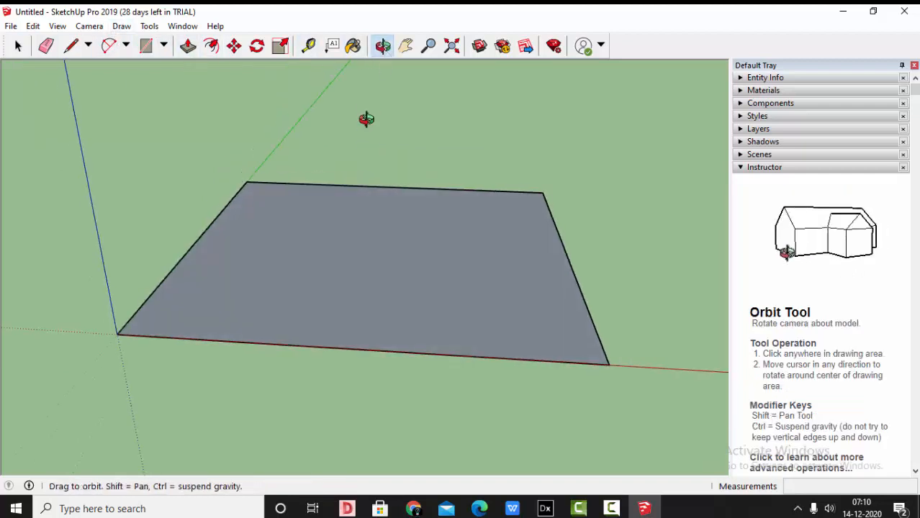
left_click(188, 46)
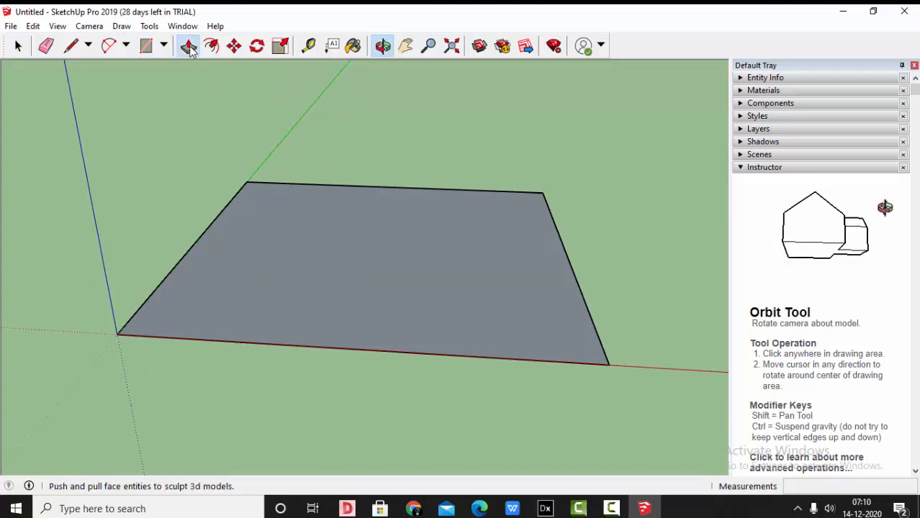
left_click(302, 270)
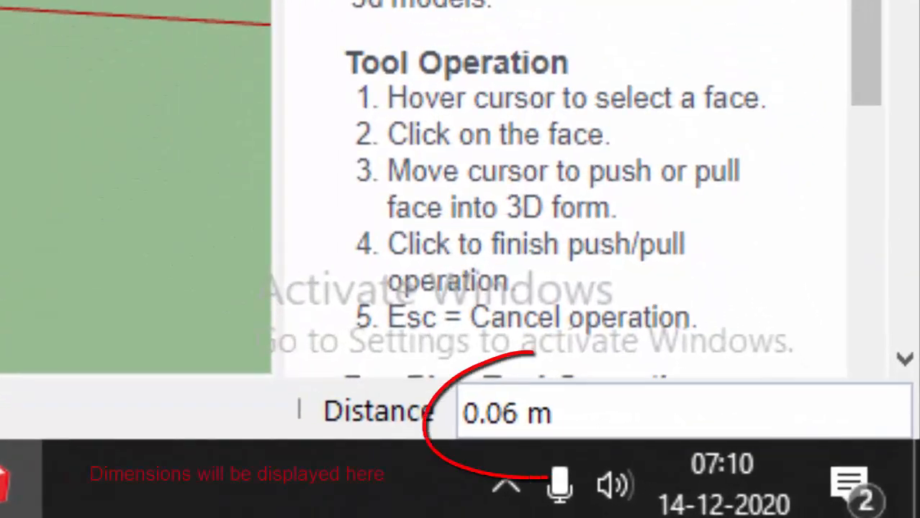
type(".01")
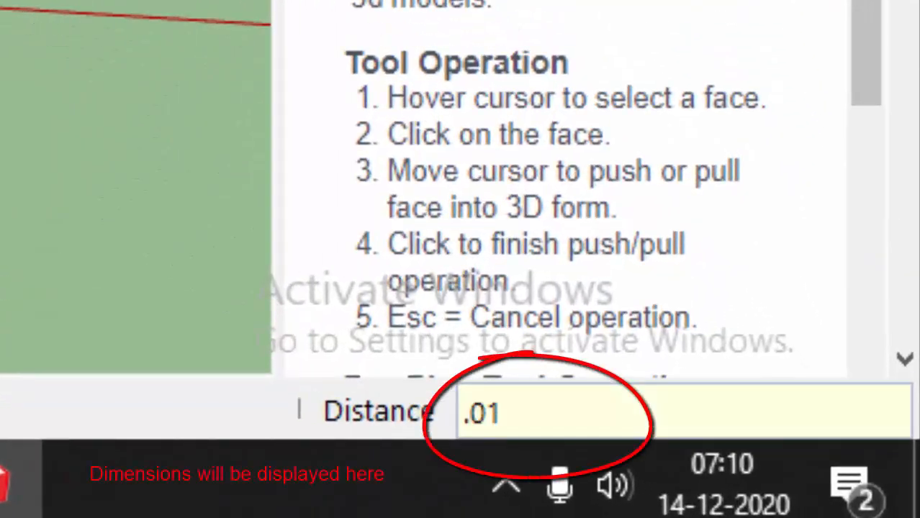
key("Return")
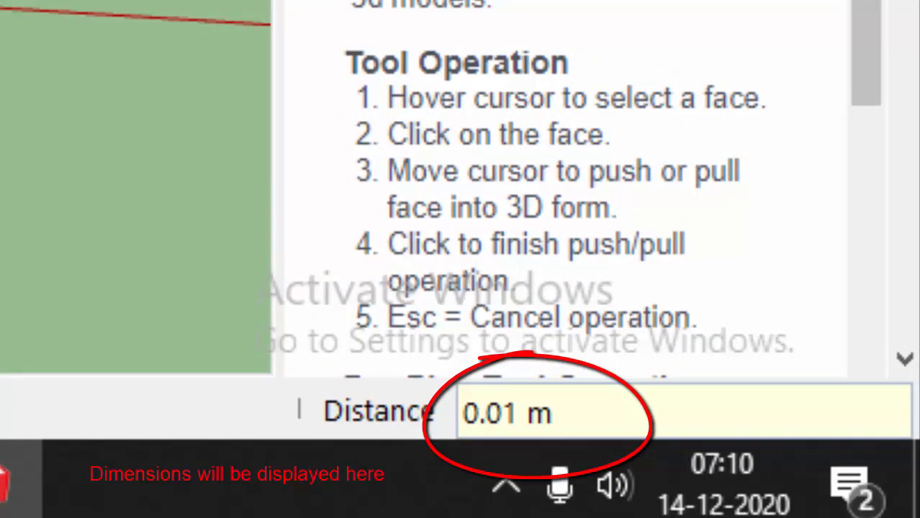
key("space")
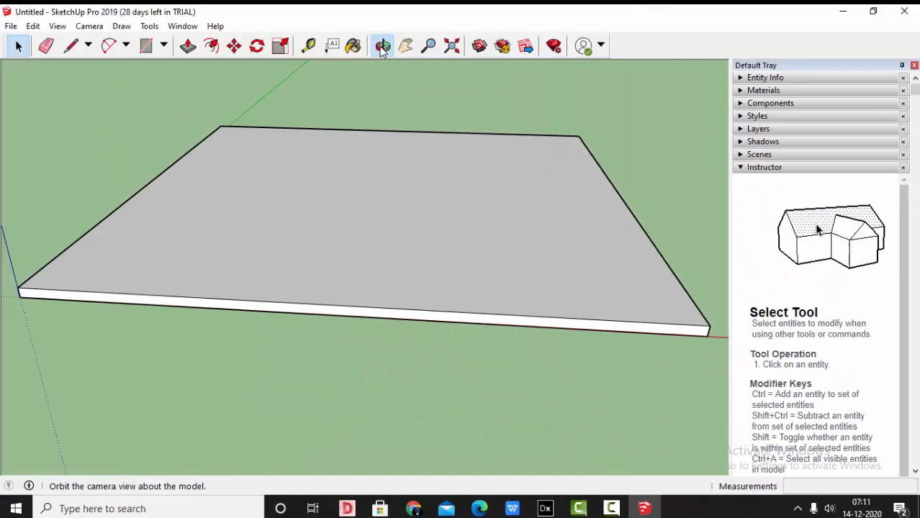
left_click(382, 46)
left_click_drag(393, 216, 482, 209)
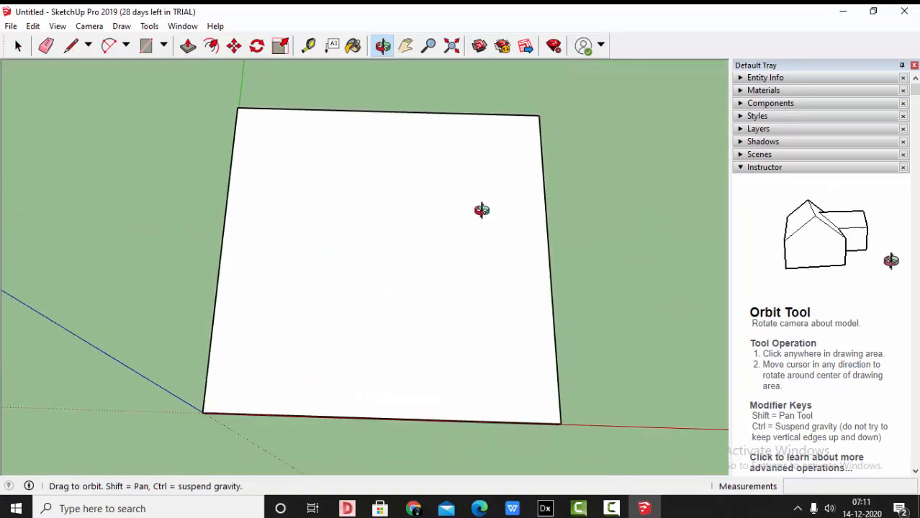
left_click(18, 46)
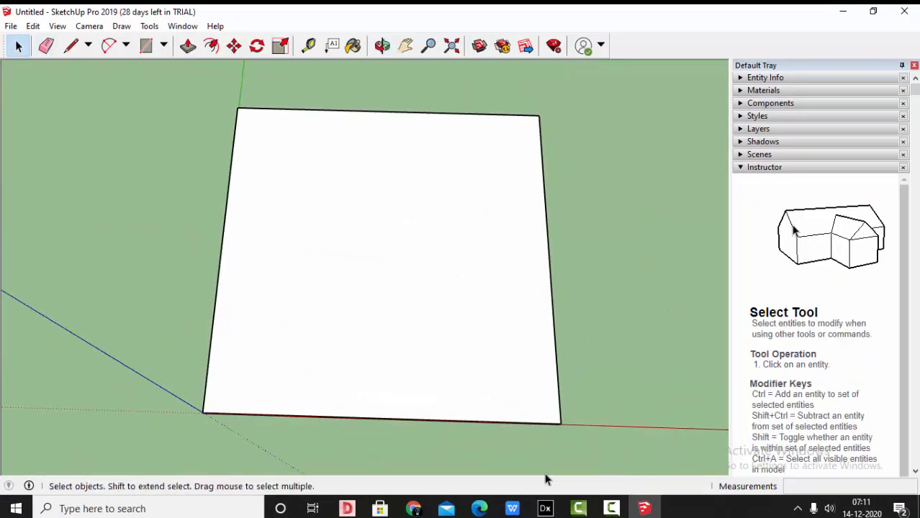
Switch to Chrome, save the blue Time square painting from the image results to the Desktop as time-square (1), and return to SketchUp
left_click(413, 508)
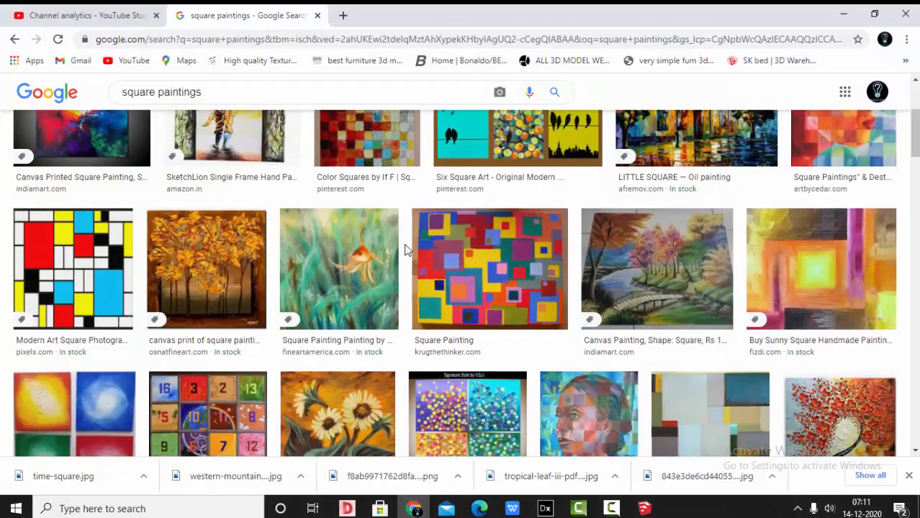
scroll(405, 249, "up", 3)
scroll(407, 249, "down", 5)
scroll(405, 249, "down", 4)
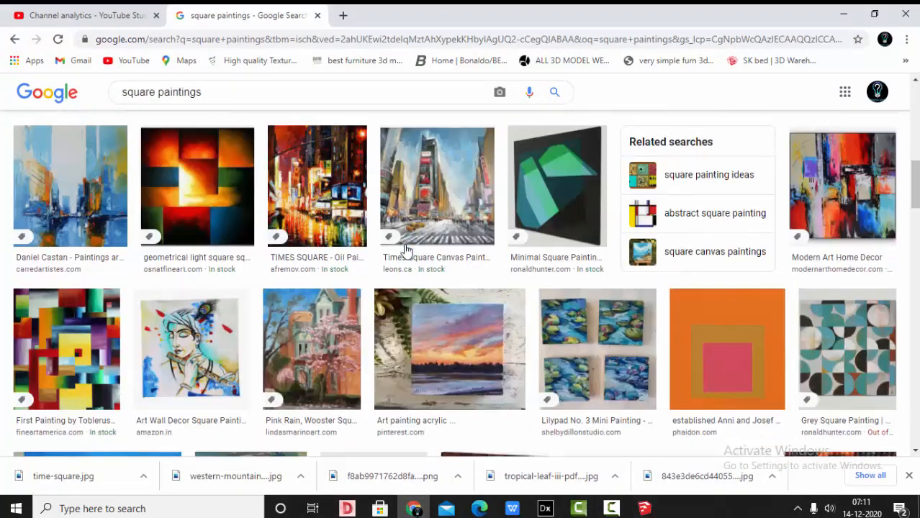
left_click(43, 173)
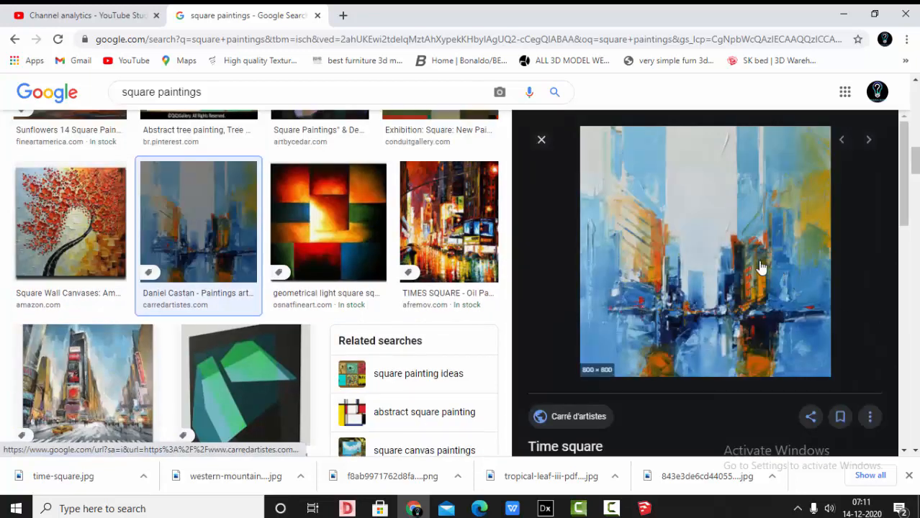
right_click(720, 193)
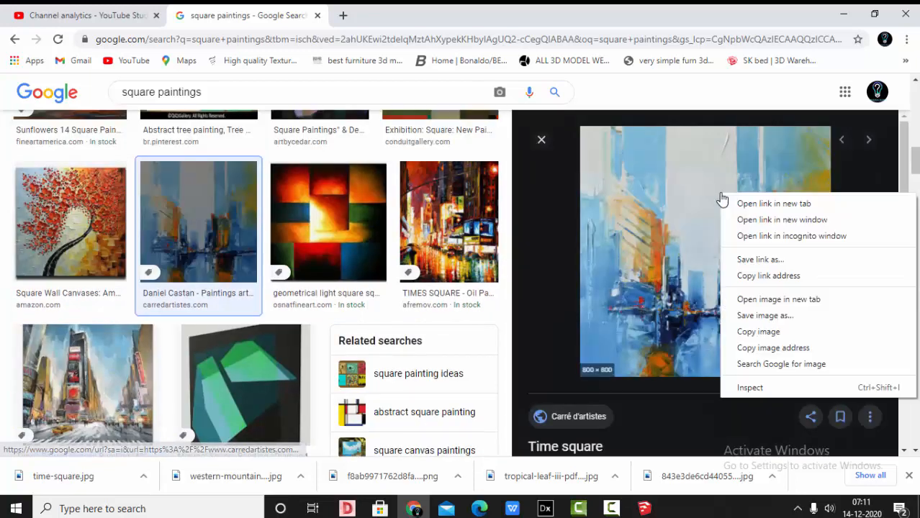
left_click(763, 317)
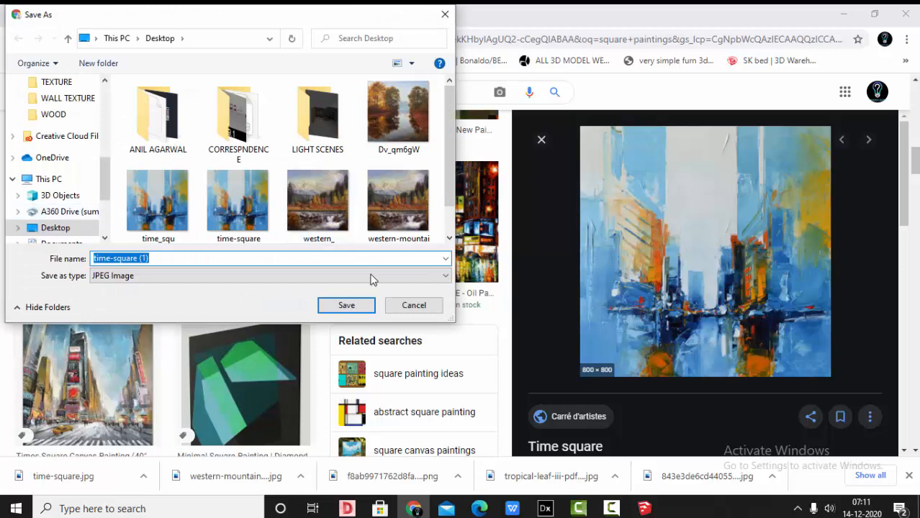
left_click(347, 305)
left_click(844, 13)
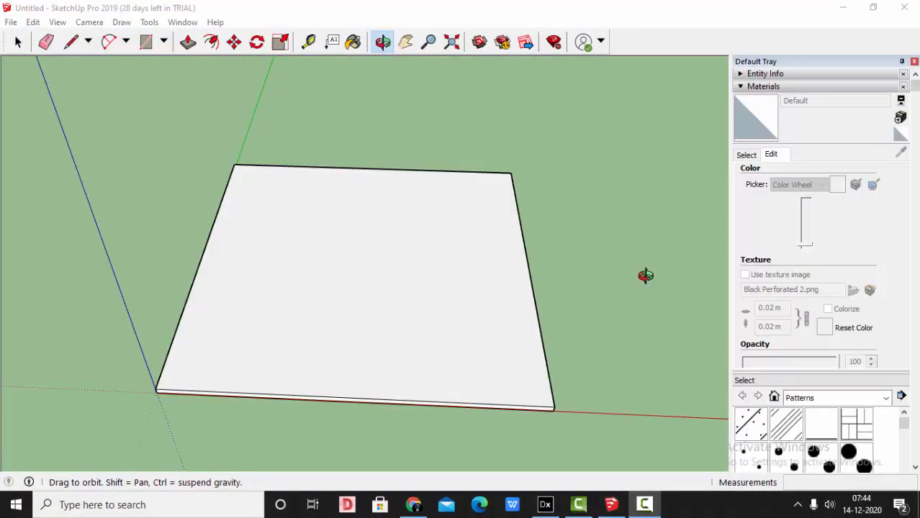
Activate the Paint Bucket and show the Patterns collection in the material browser
left_click(353, 41)
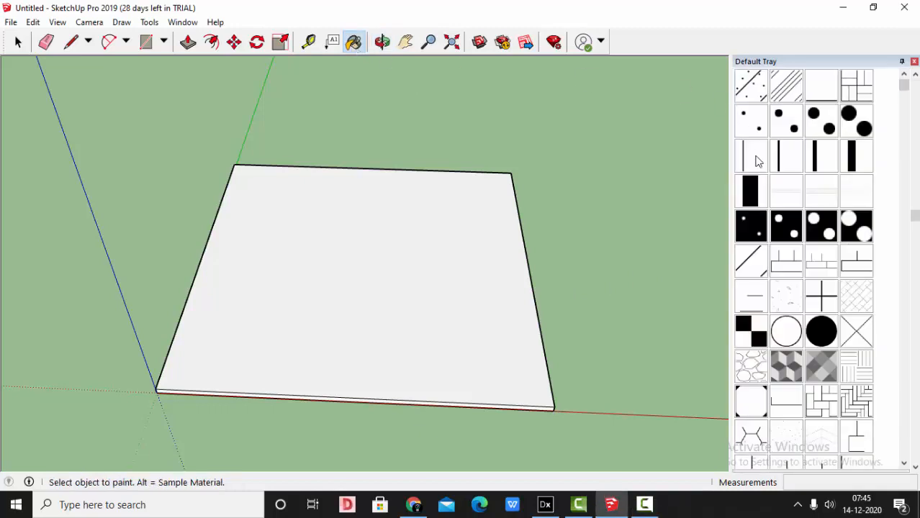
scroll(757, 162, "up", 5)
left_click(750, 86)
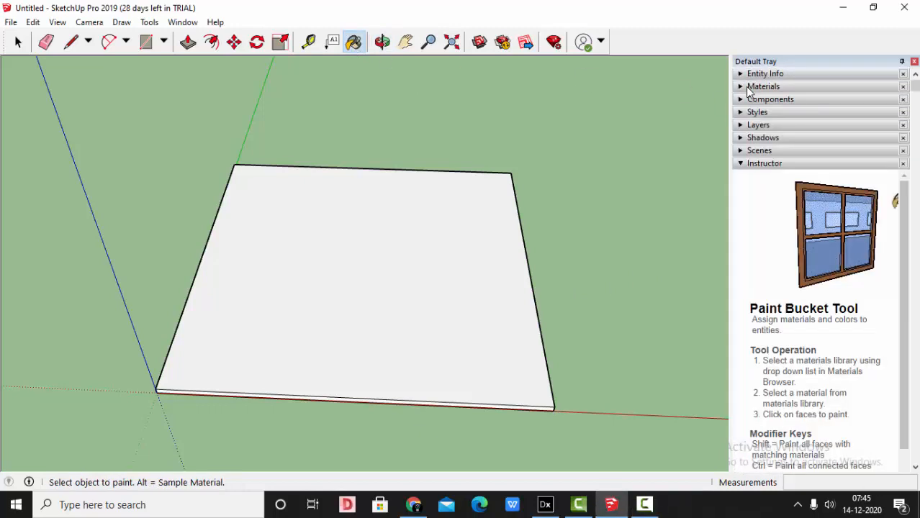
left_click(750, 86)
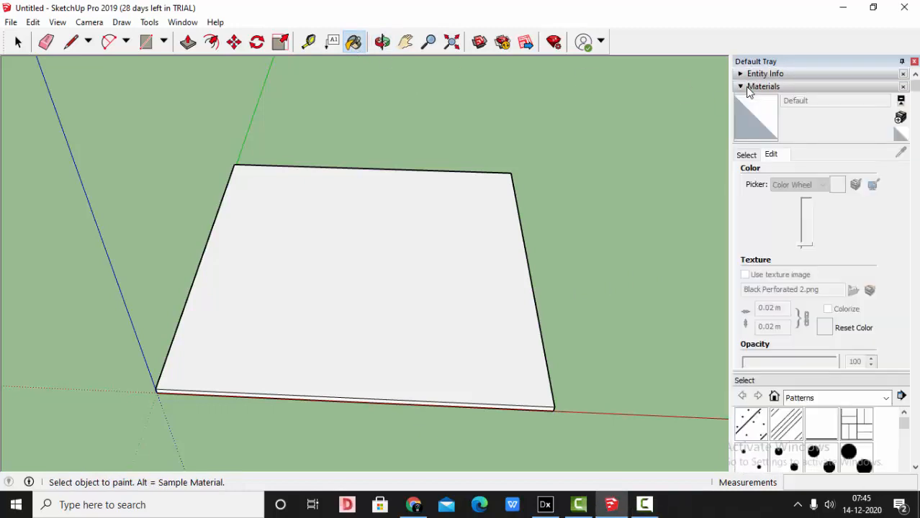
left_click(747, 155)
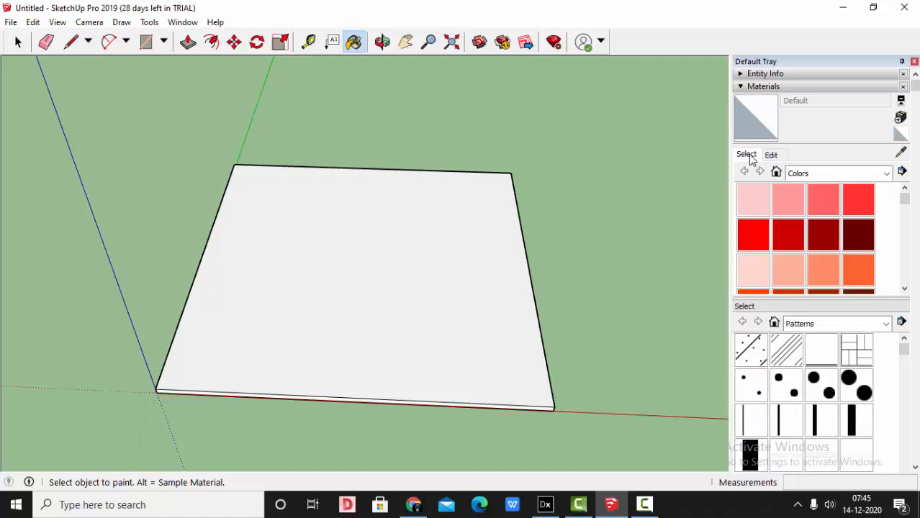
left_click(888, 173)
scroll(860, 260, "up", 1)
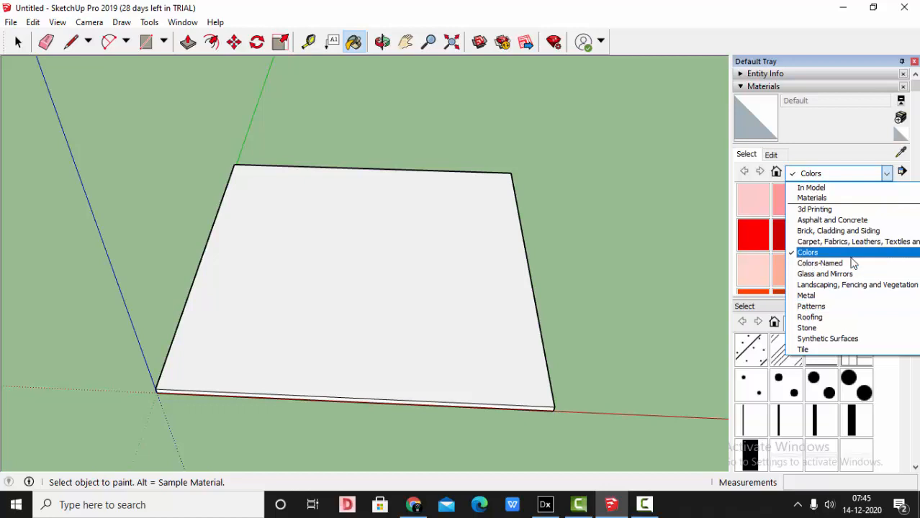
left_click(832, 308)
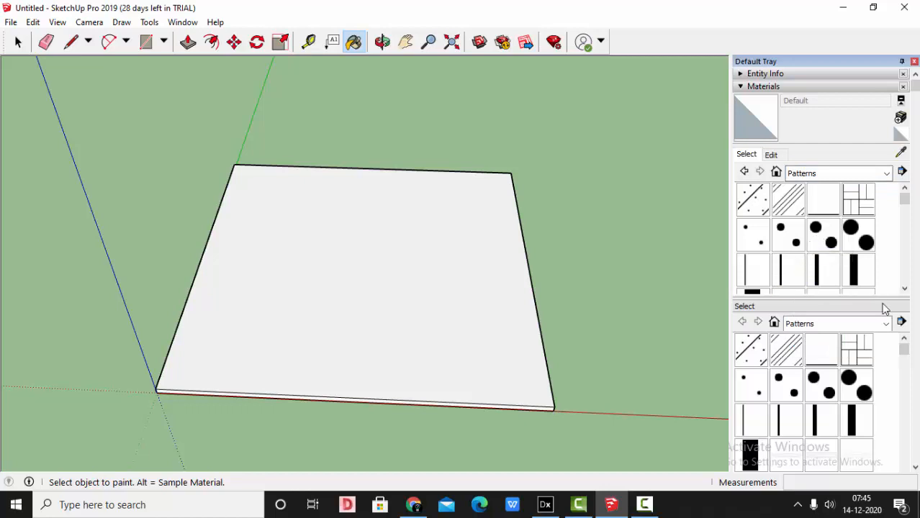
Paint the panel's upper face with the White Tile Black Accent pattern
left_click(860, 245)
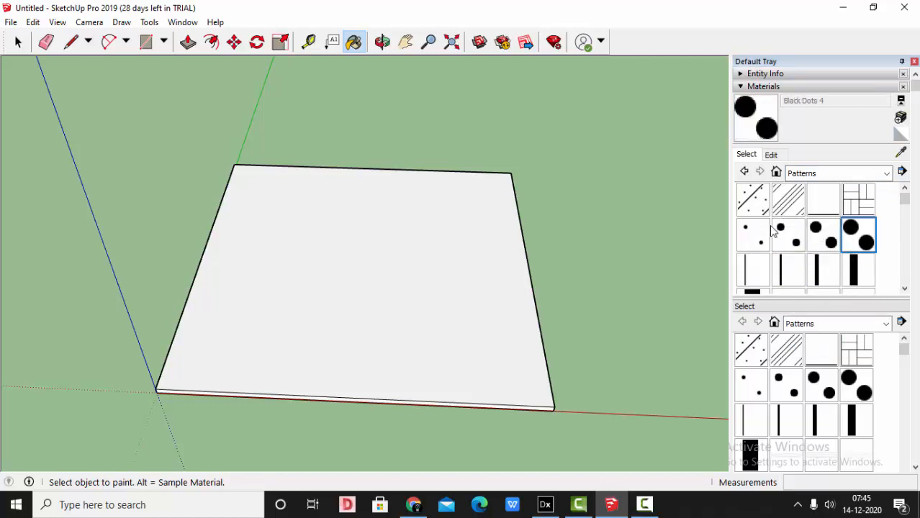
scroll(772, 238, "down", 3)
scroll(771, 237, "down", 3)
scroll(781, 248, "down", 3)
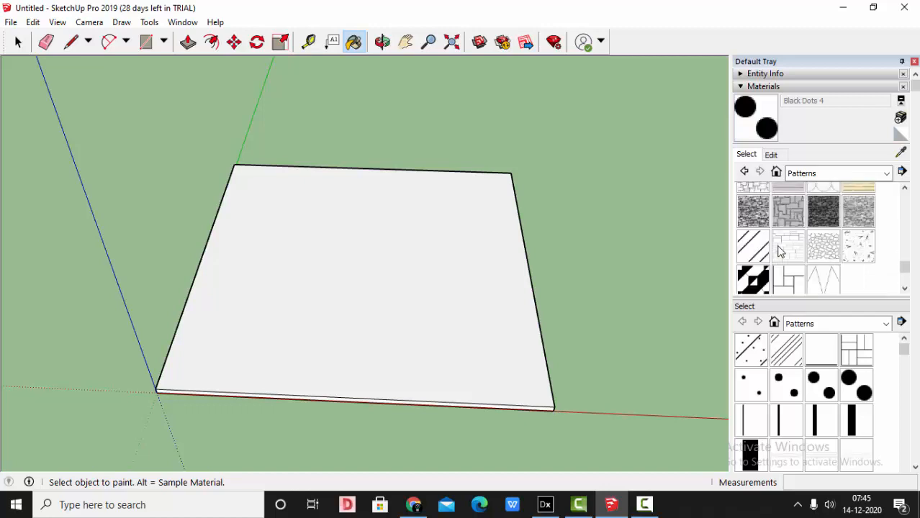
left_click(753, 278)
left_click(485, 275)
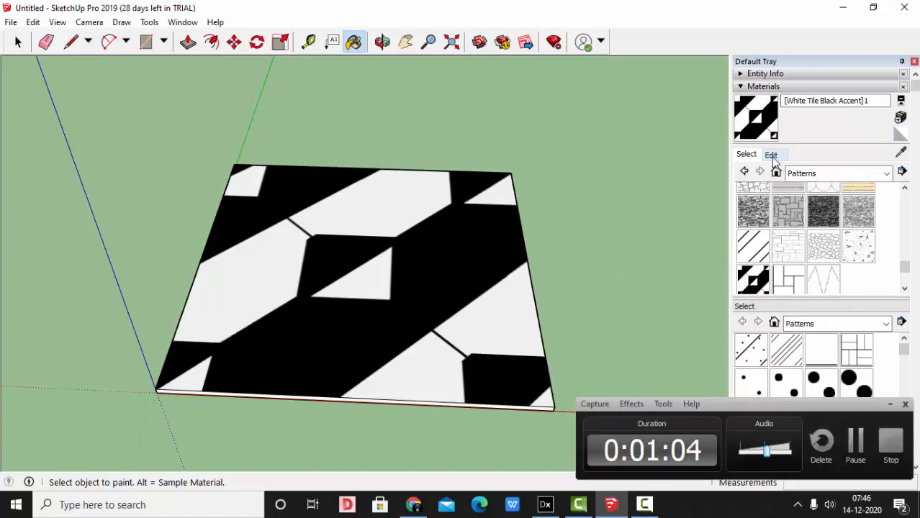
Replace the applied material's texture image with time-square from the Desktop and set the texture width to 0.6 m
left_click(771, 155)
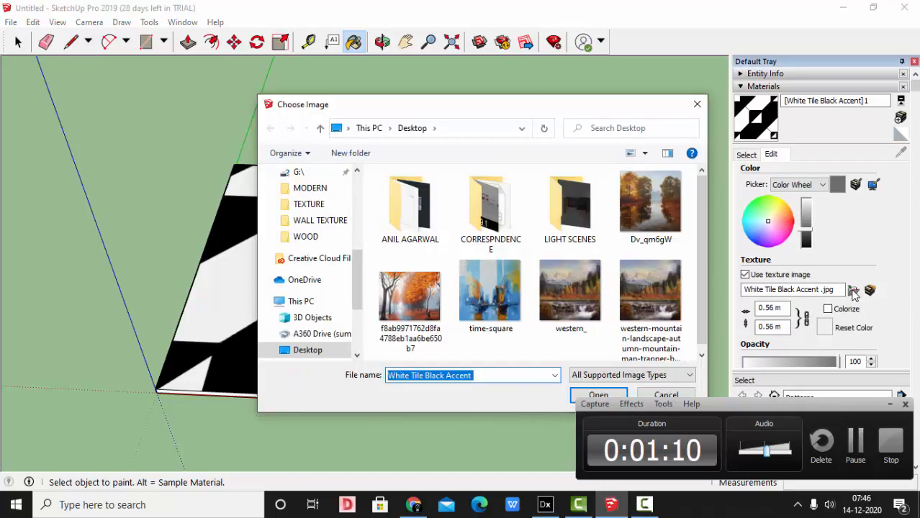
left_click(488, 303)
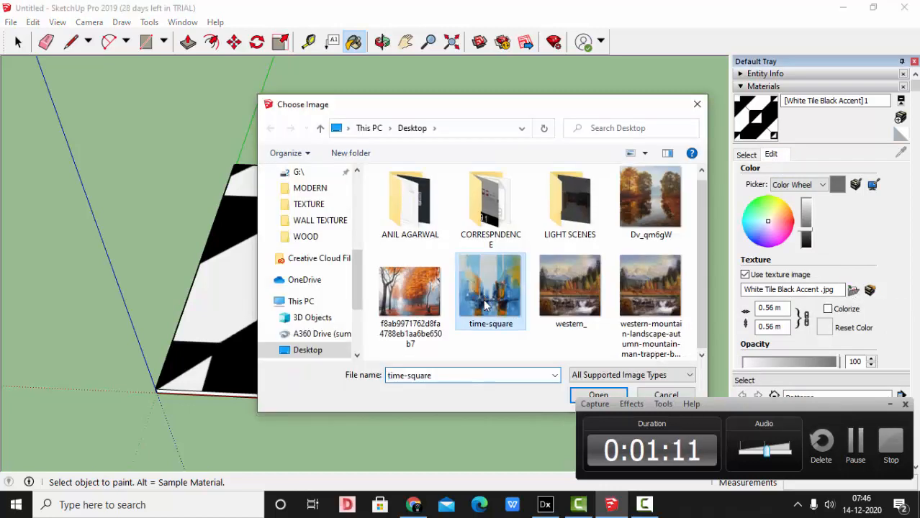
left_click(597, 394)
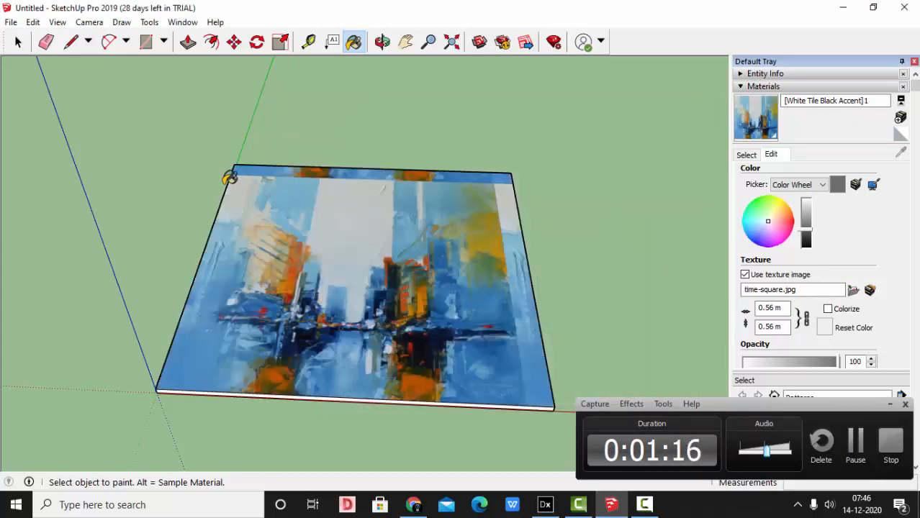
left_click(795, 317)
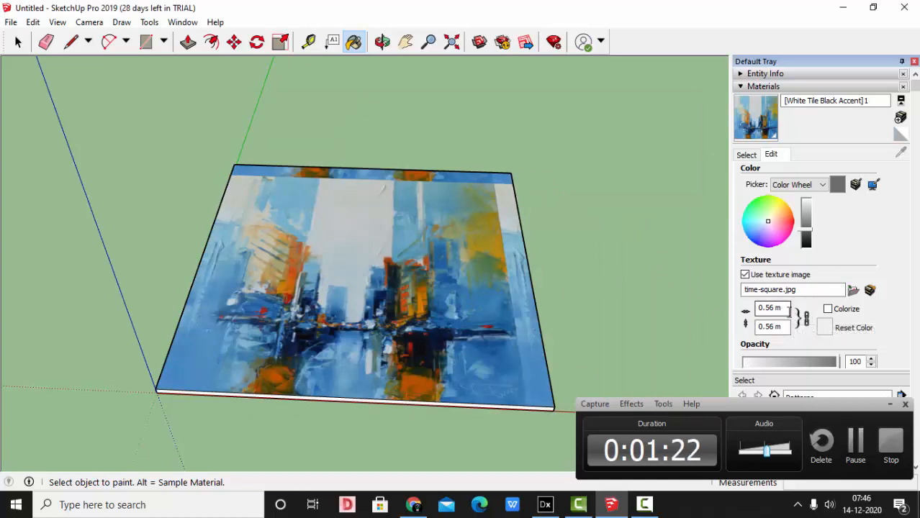
left_click(890, 404)
left_click(783, 310)
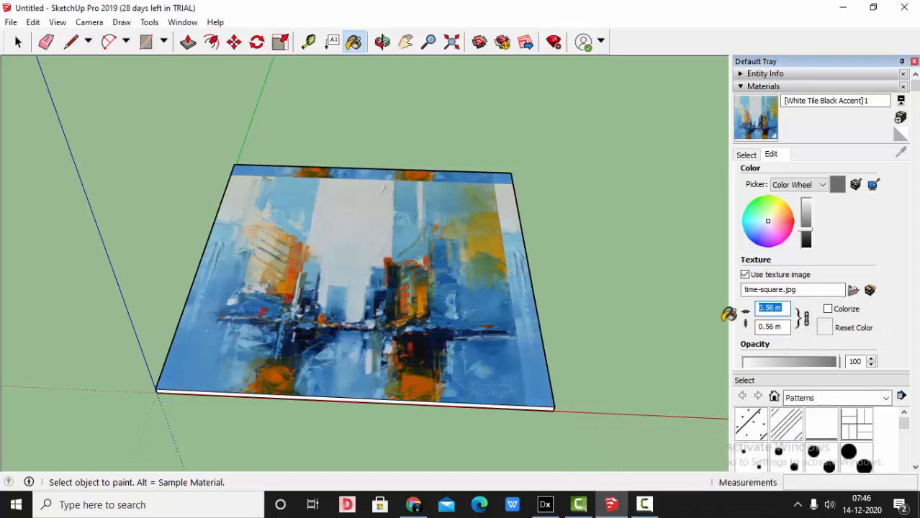
type(".6")
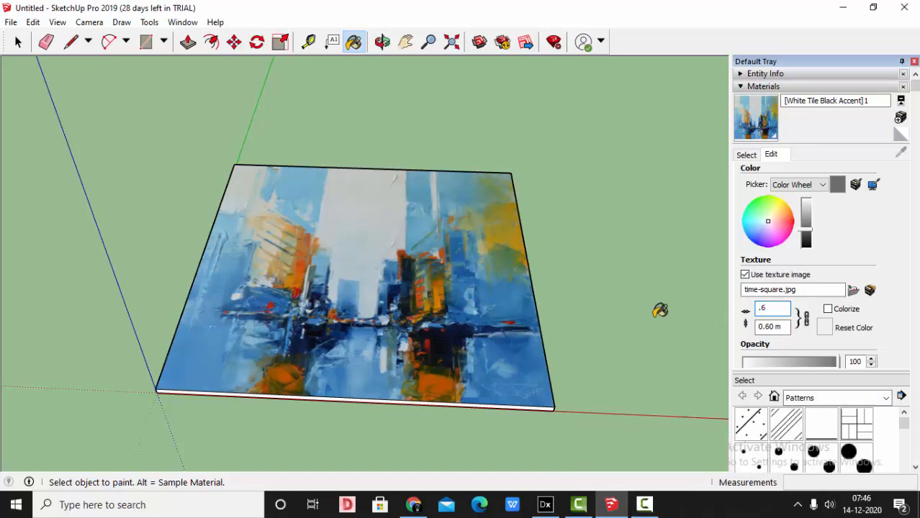
Offset the edges of the panel's blank underside outward by 0.02 m to form a frame border
left_click(451, 42)
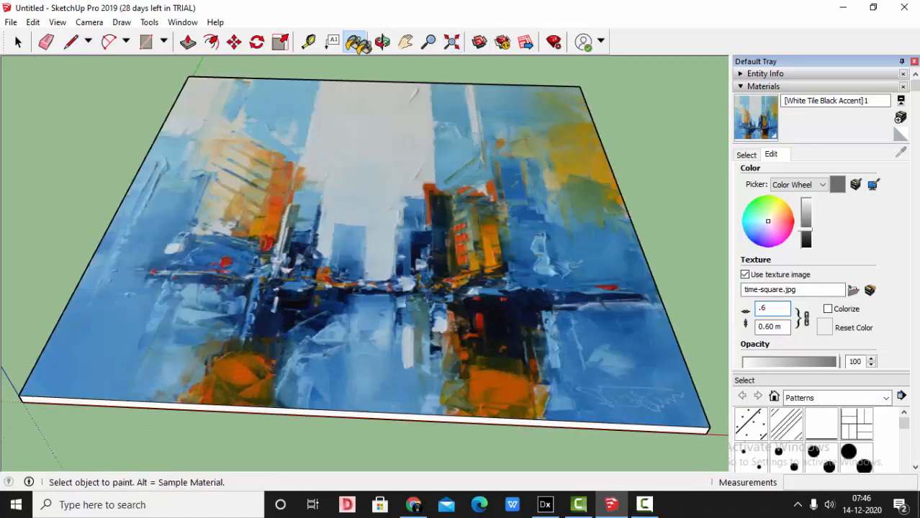
left_click(383, 41)
left_click_drag(403, 155, 343, 200)
left_click_drag(643, 298, 494, 347)
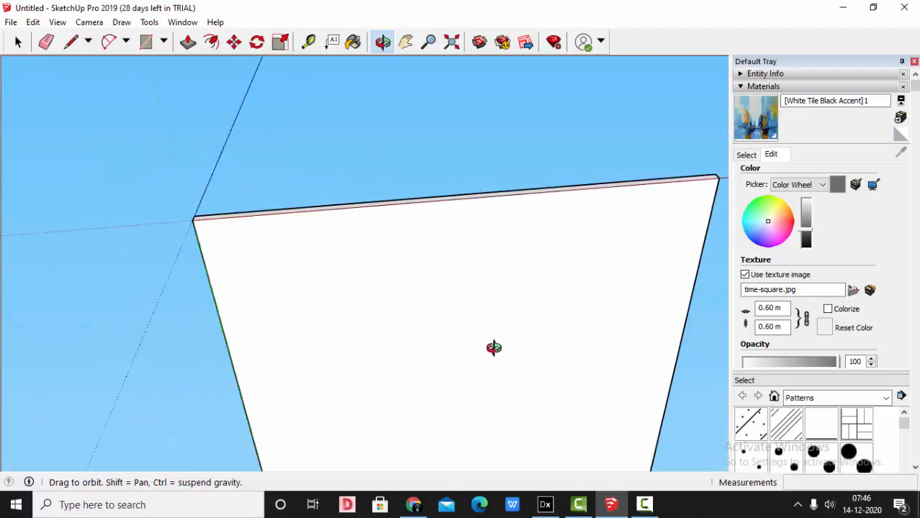
left_click(212, 44)
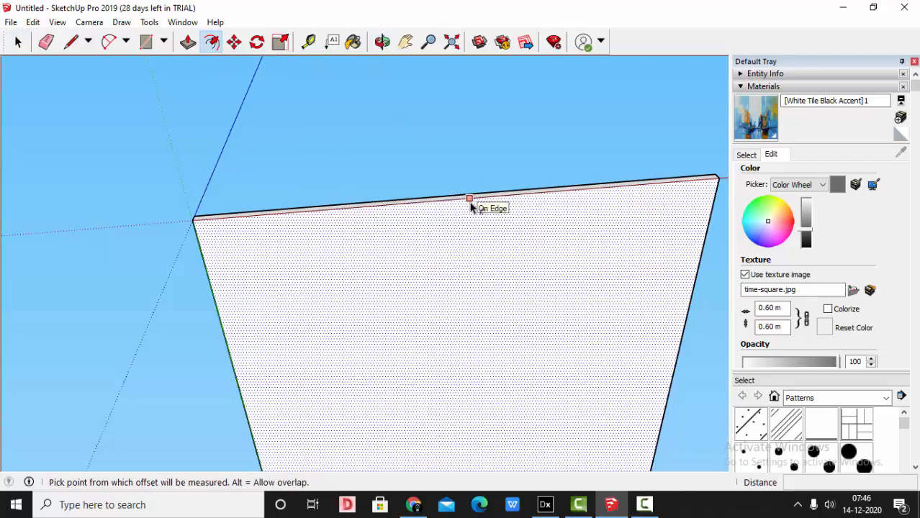
left_click(470, 204)
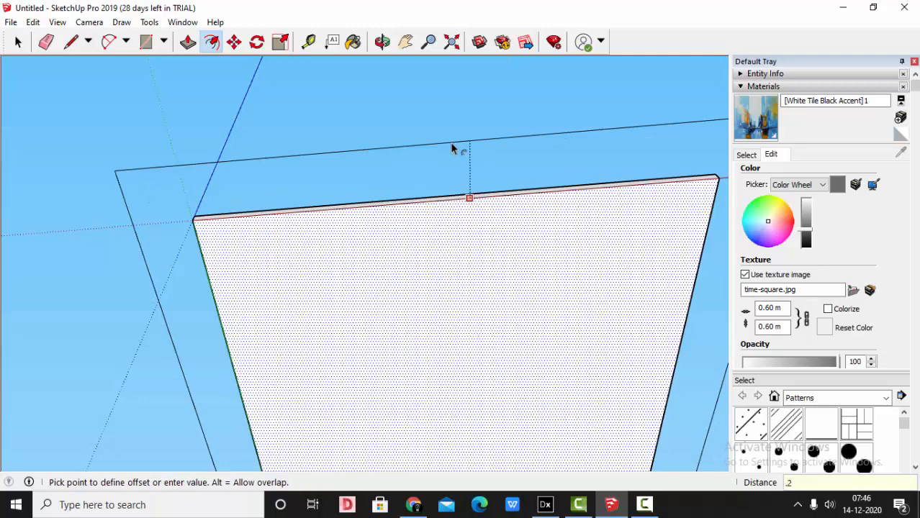
type(".02")
key("Return")
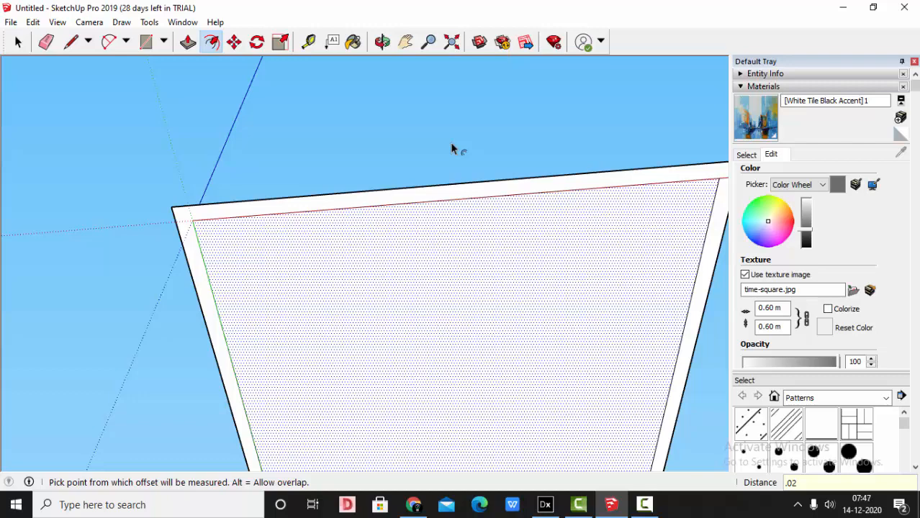
Extrude the frame border around the painting 0.03 m toward the painted side with Push/Pull
left_click(451, 41)
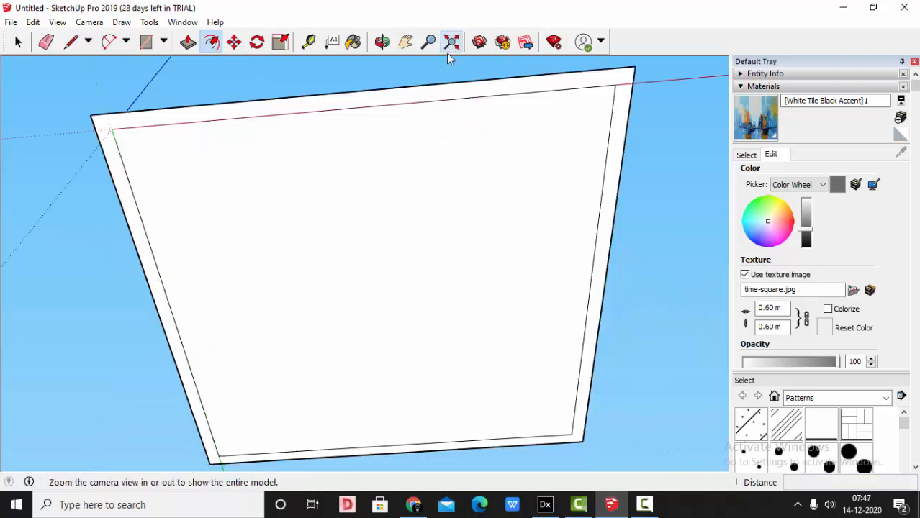
left_click(382, 42)
mouse_move(366, 119)
left_mouse_down()
mouse_move(398, 185)
mouse_move(242, 257)
mouse_move(579, 250)
mouse_move(414, 248)
mouse_move(445, 253)
left_mouse_up()
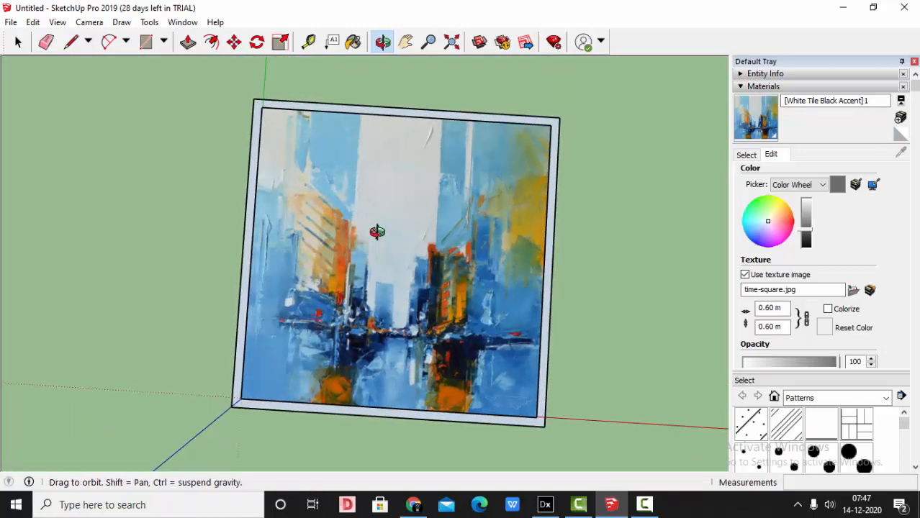
left_click(195, 43)
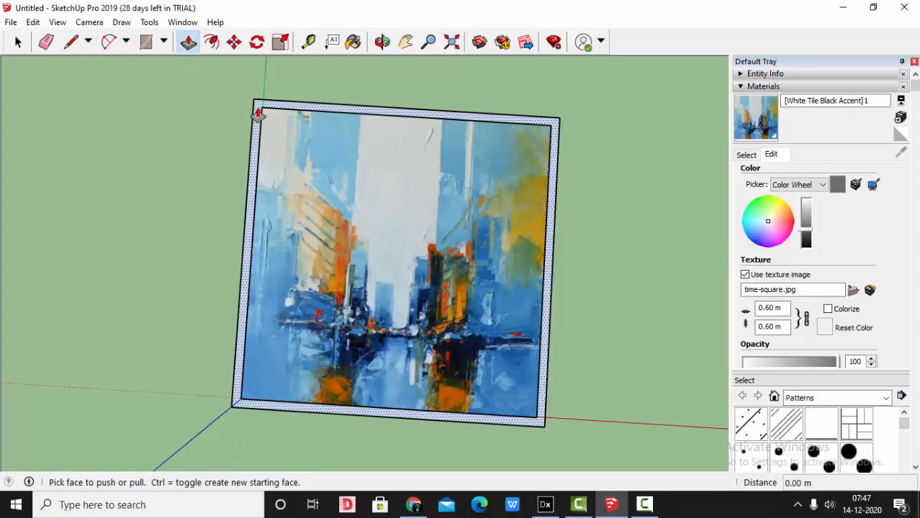
left_click(258, 113)
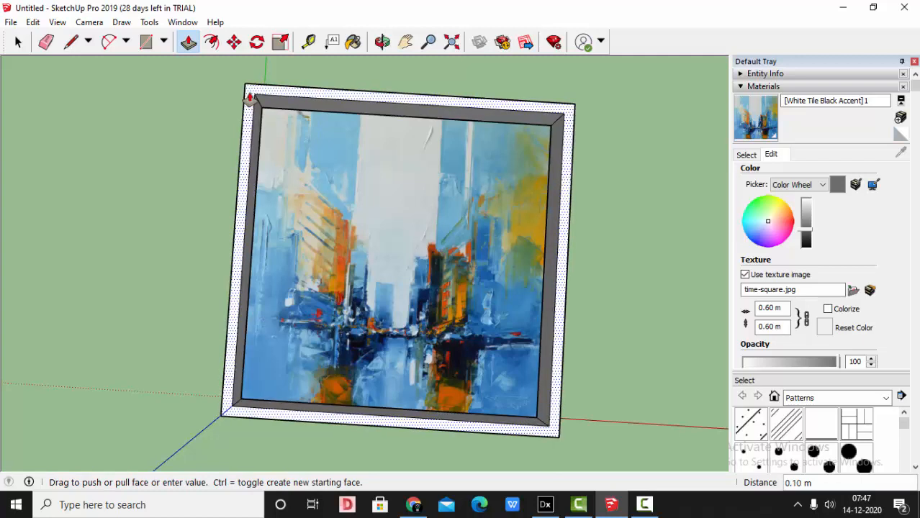
type(".03")
key("Return")
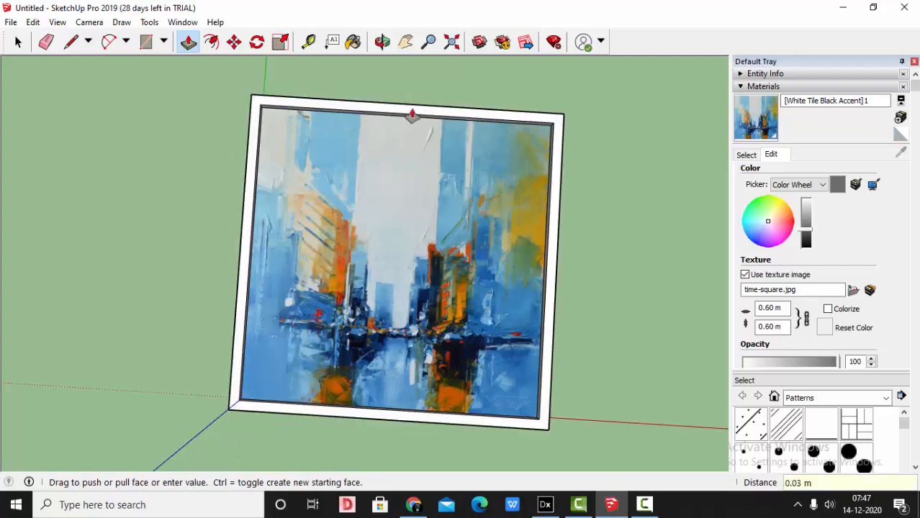
Select the whole framed painting and make it a group
key("space")
scroll(383, 260, "down", 3)
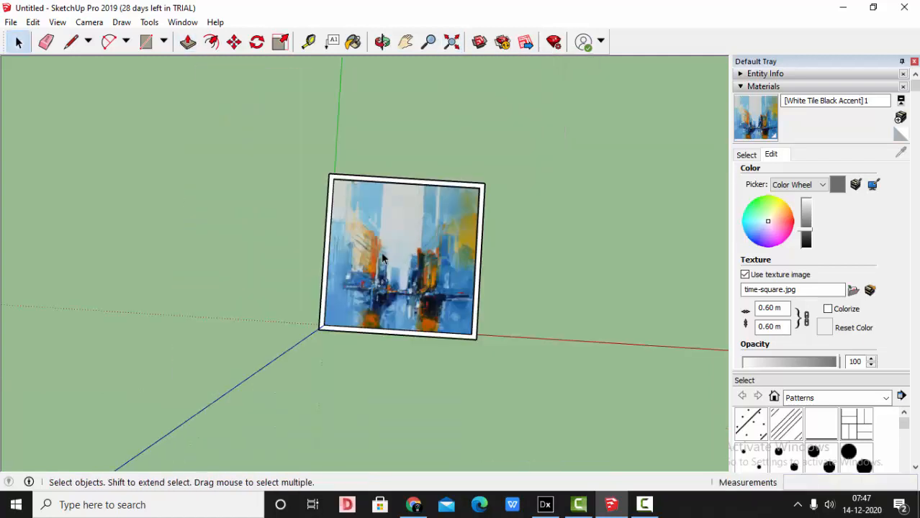
left_click_drag(273, 148, 648, 446)
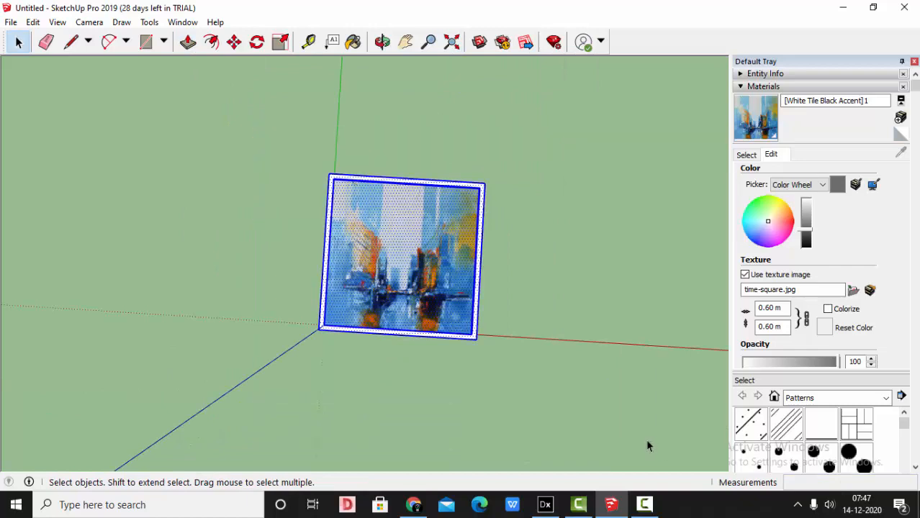
right_click(403, 247)
left_click(452, 360)
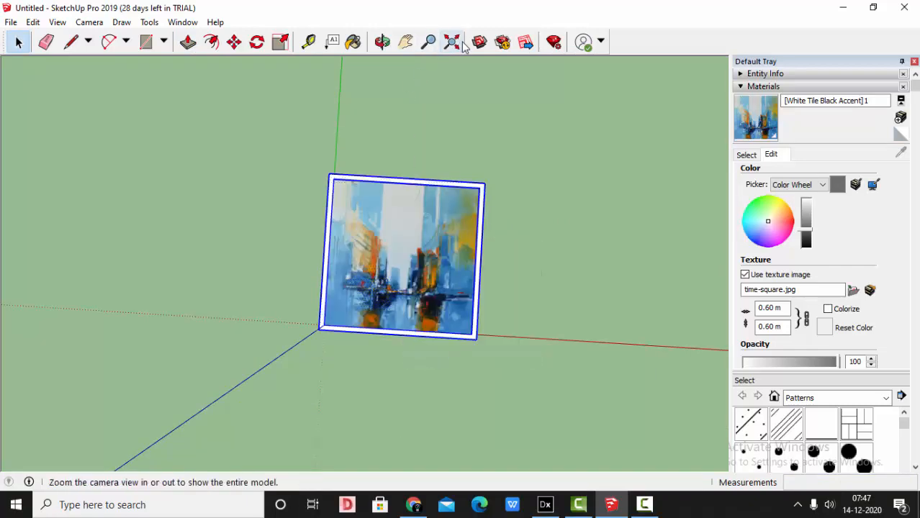
Rotate the framed painting 90 degrees about its lower edge at the origin so that it stands upright
left_click(452, 42)
left_click(382, 41)
left_click_drag(390, 246, 526, 188)
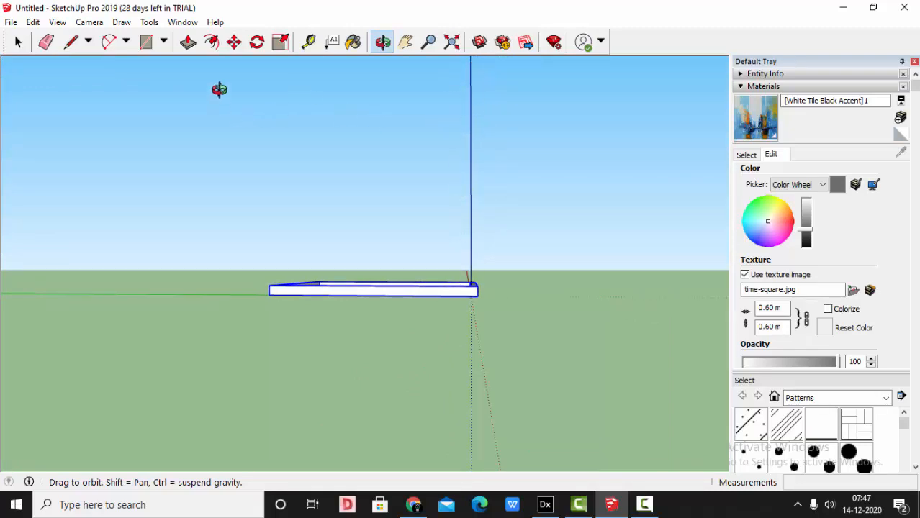
left_click(257, 44)
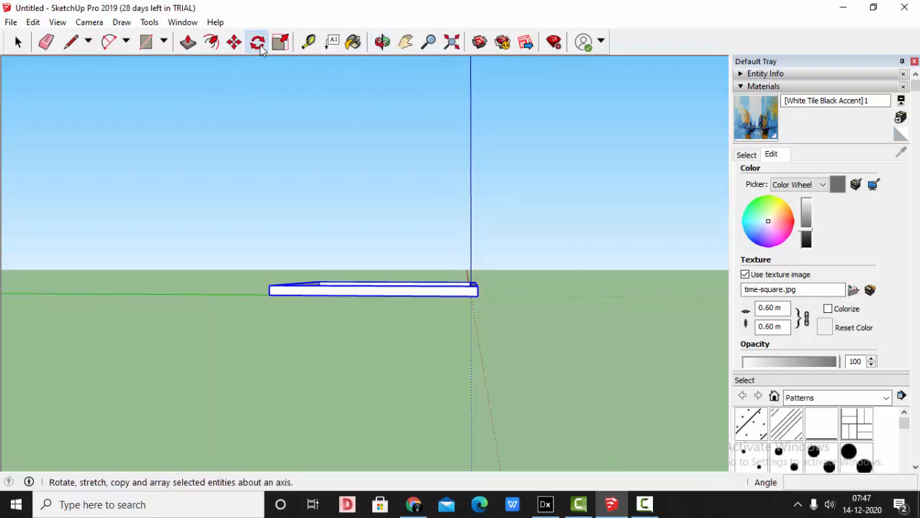
left_click(478, 295)
left_click(266, 295)
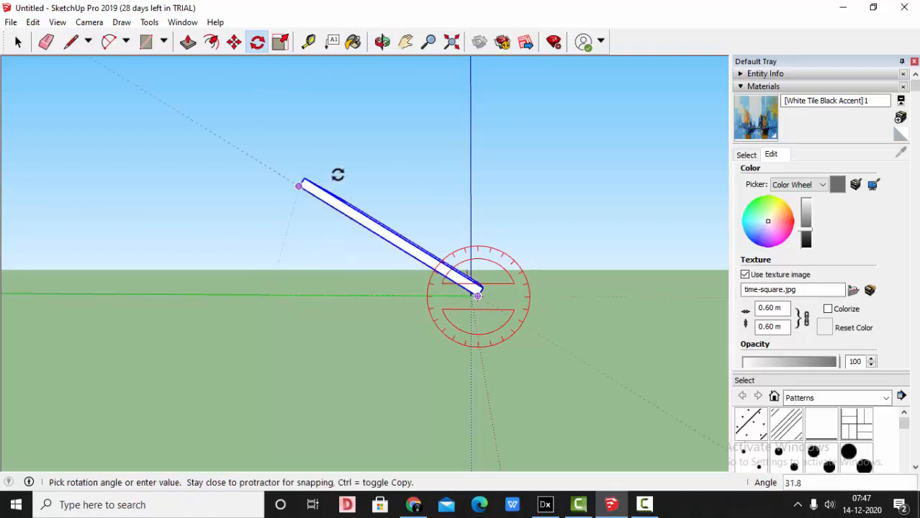
left_click(481, 119)
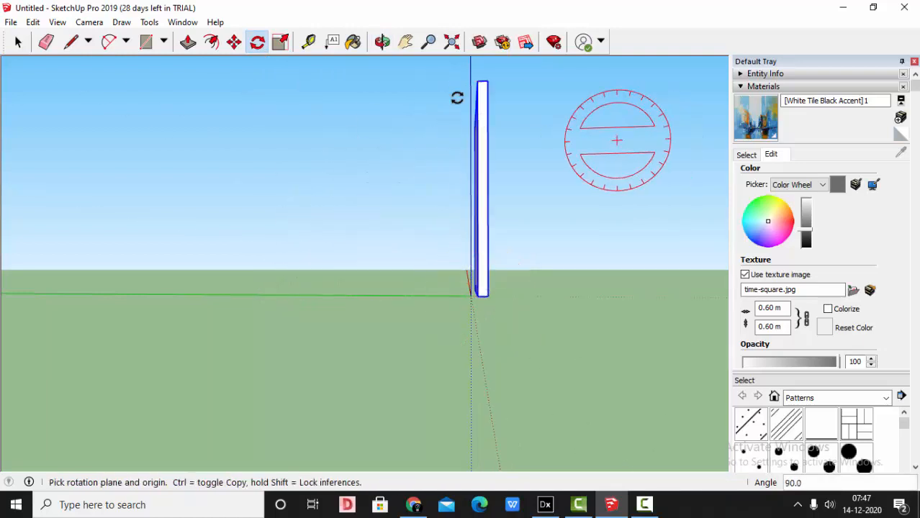
left_click(452, 42)
left_click(383, 42)
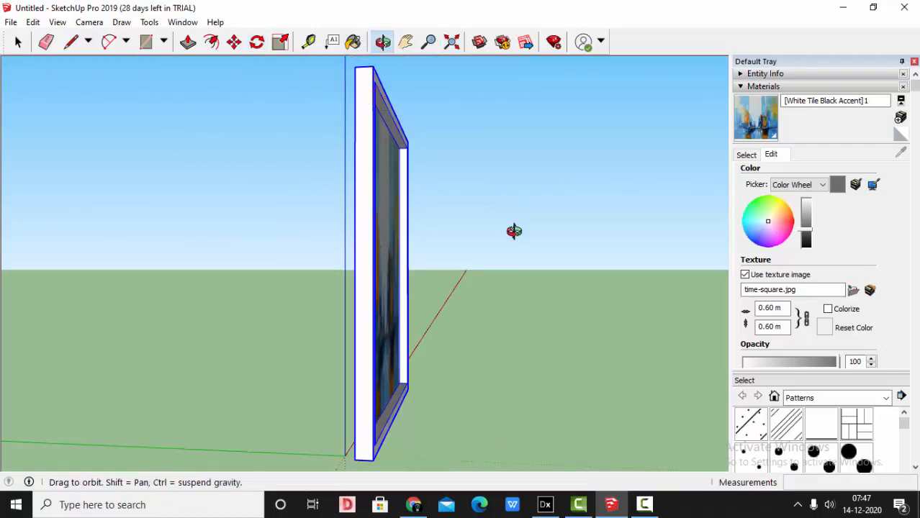
left_click_drag(514, 230, 385, 220)
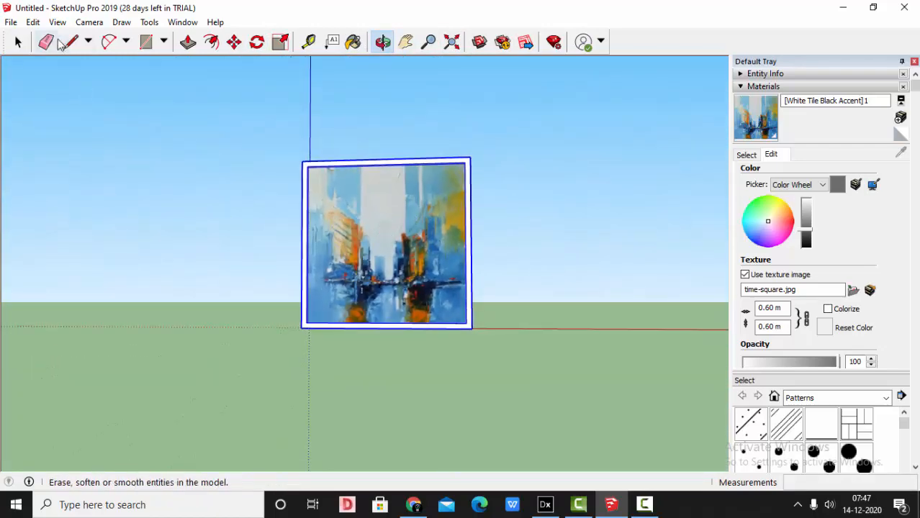
left_click(18, 42)
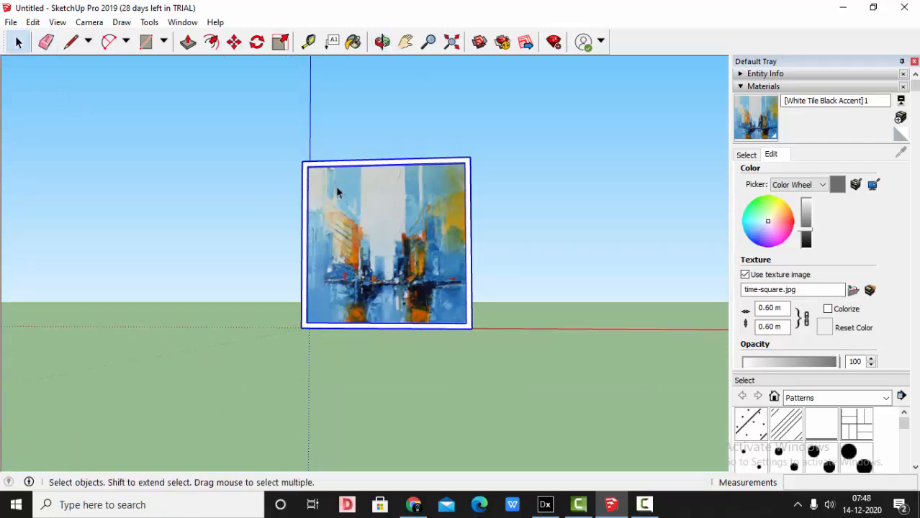
Export the framed painting model to the Desktop as a 3DS file named PAINTING SIMPLE
left_click(11, 21)
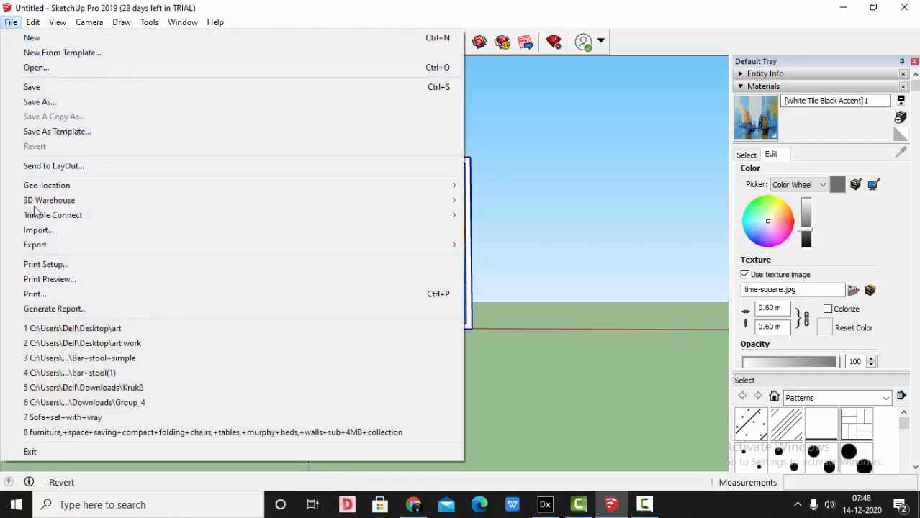
mouse_move(35, 246)
left_click(507, 245)
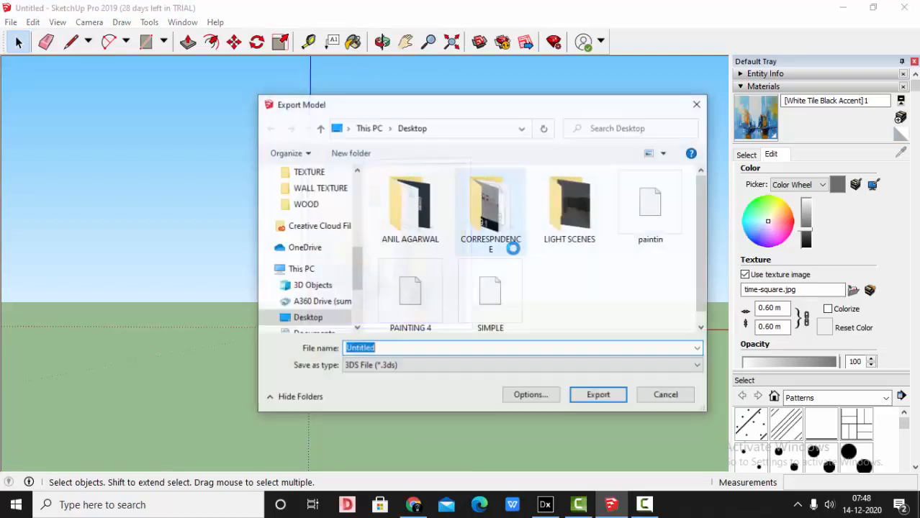
left_click(434, 366)
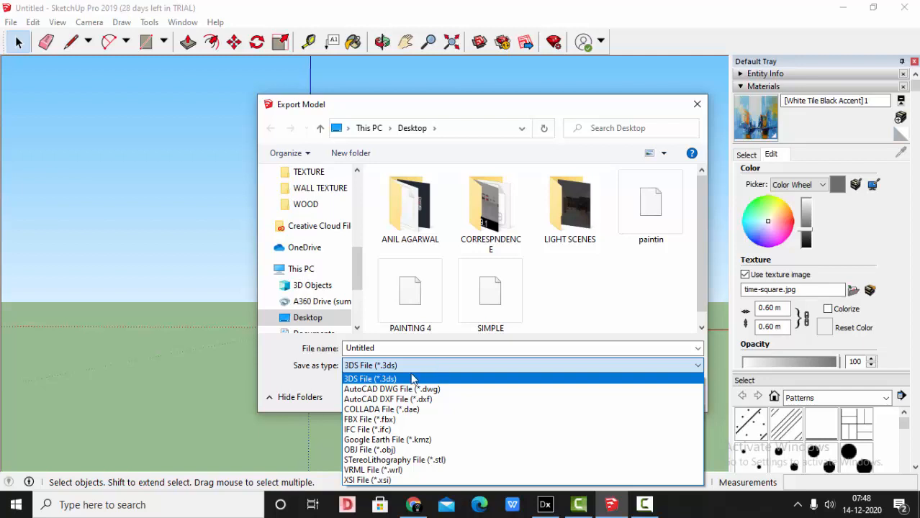
left_click(411, 379)
double_click(402, 349)
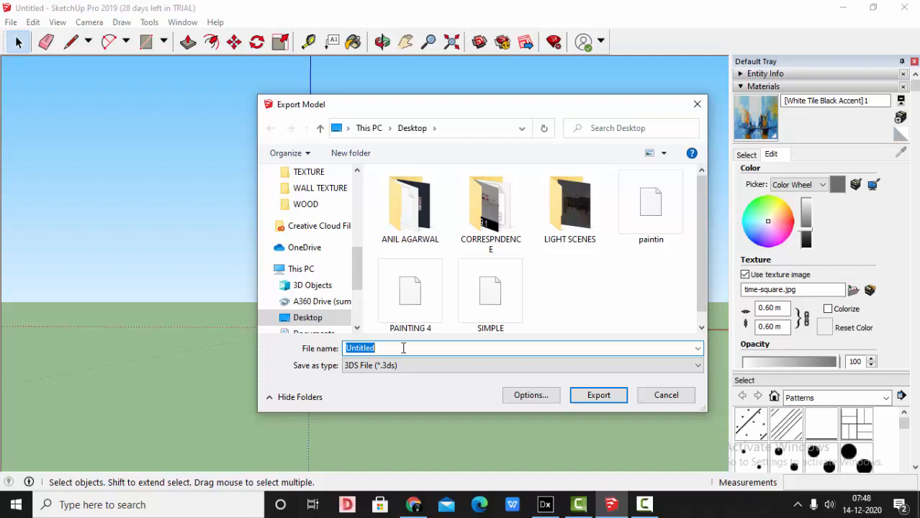
type("PAINTING SIMPLE")
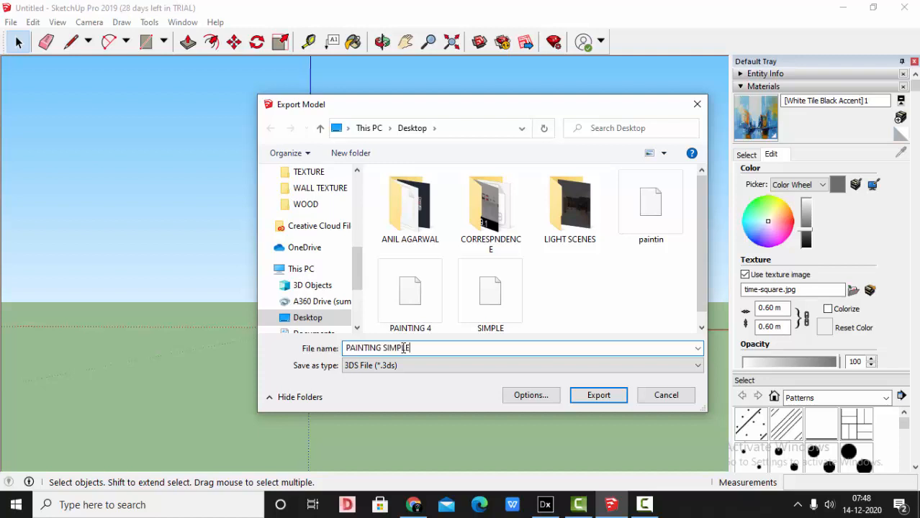
key("Return")
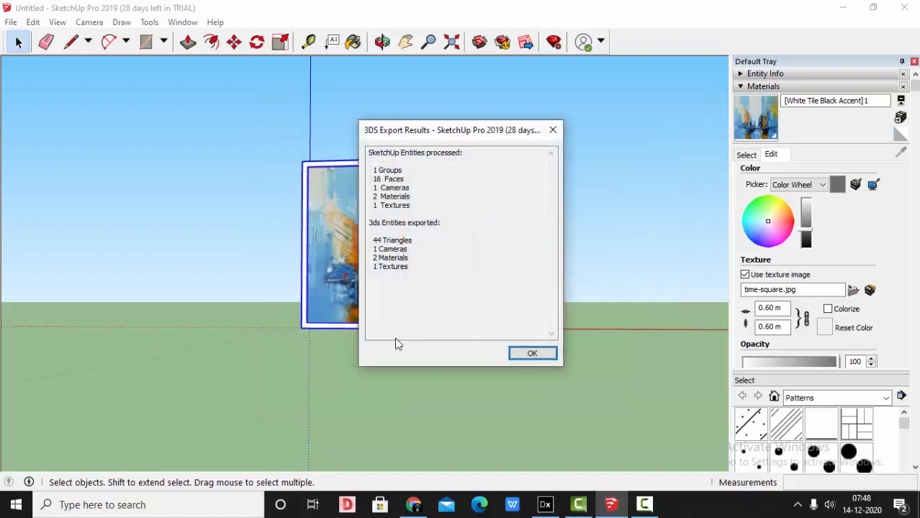
left_click(531, 352)
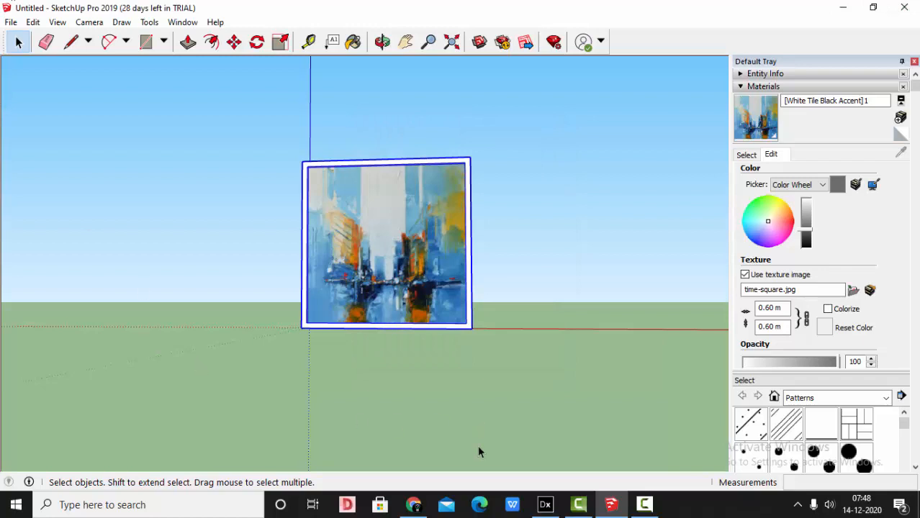
Switch to DIALux evo and import the PAINTING SIMPLE file from the Desktop as furniture
left_click(544, 504)
left_click(443, 64)
left_click(10, 23)
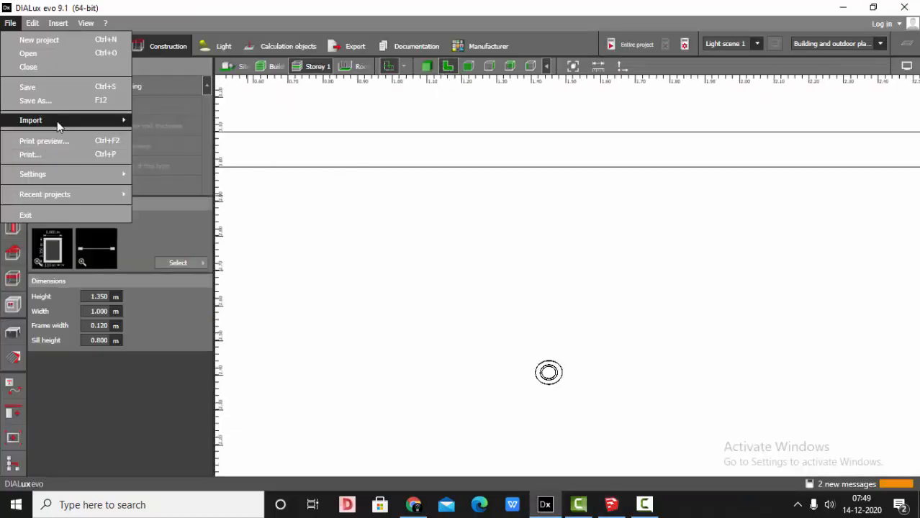
mouse_move(57, 121)
left_click(253, 201)
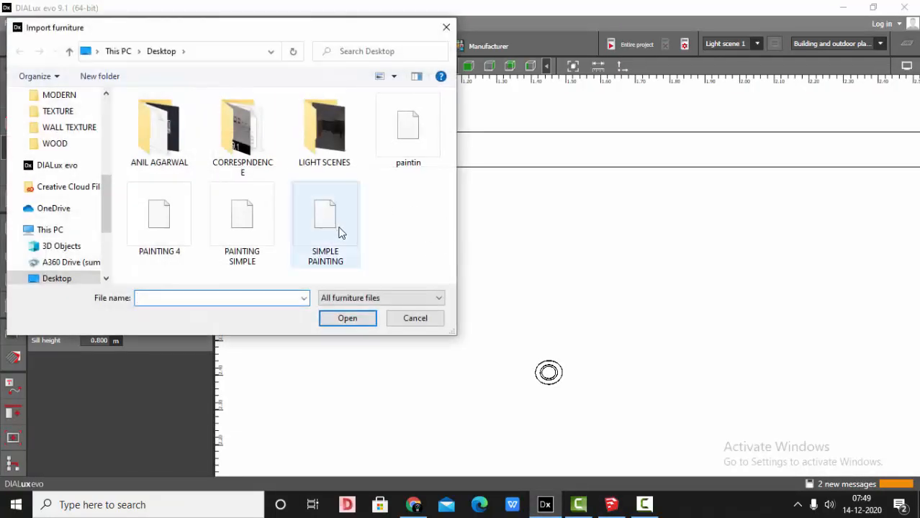
left_click(270, 261)
left_click(349, 315)
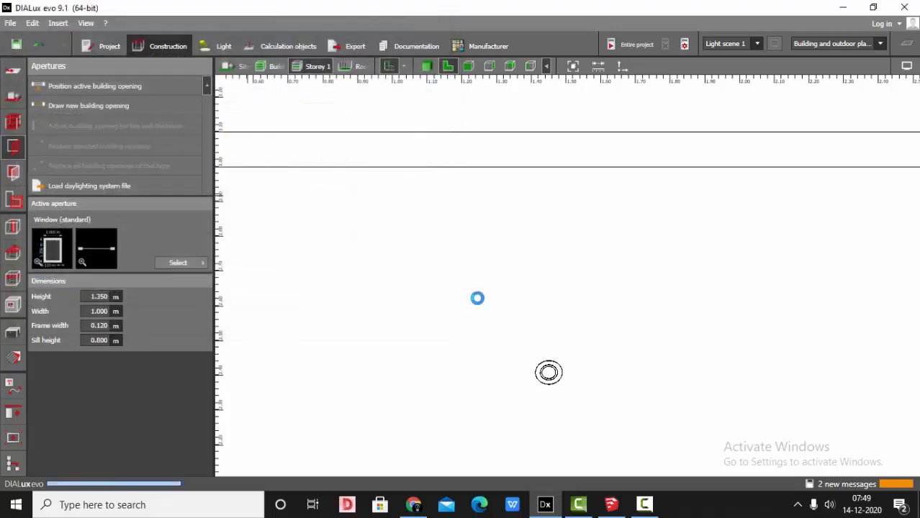
Place the imported painting against the olive back wall and raise its vertical position to the wall's upper middle
left_click(12, 335)
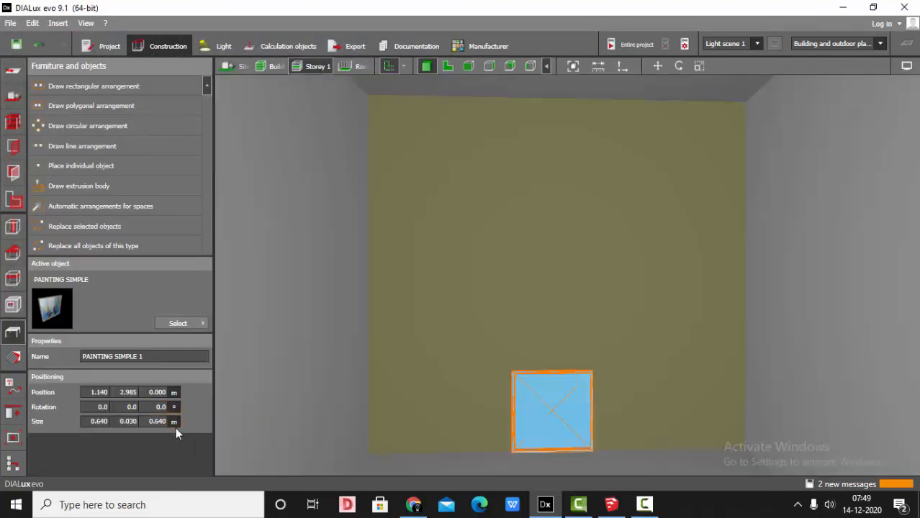
left_click(167, 393)
key("Return")
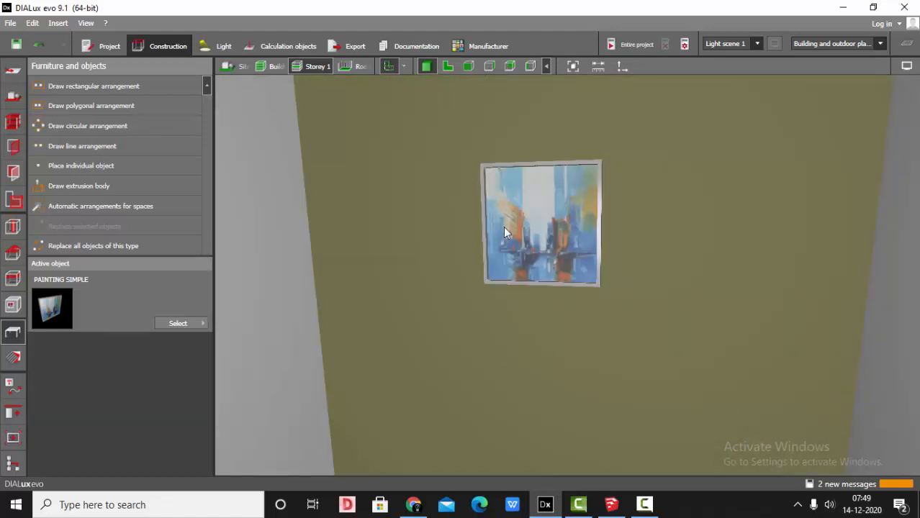
Run the lighting calculation for the entire project and hide the results overview
mouse_move(504, 227)
right_mouse_down()
mouse_move(582, 272)
mouse_move(601, 231)
mouse_move(622, 243)
right_mouse_up()
scroll(526, 221, "up", 5)
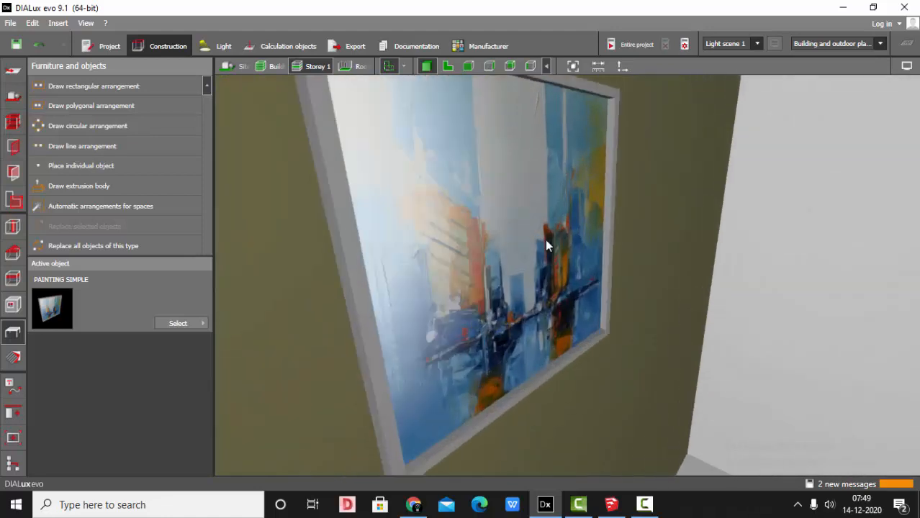
mouse_move(545, 238)
right_mouse_down()
mouse_move(644, 291)
mouse_move(565, 252)
mouse_move(599, 258)
mouse_move(586, 264)
mouse_move(548, 247)
right_mouse_up()
scroll(546, 238, "down", 2)
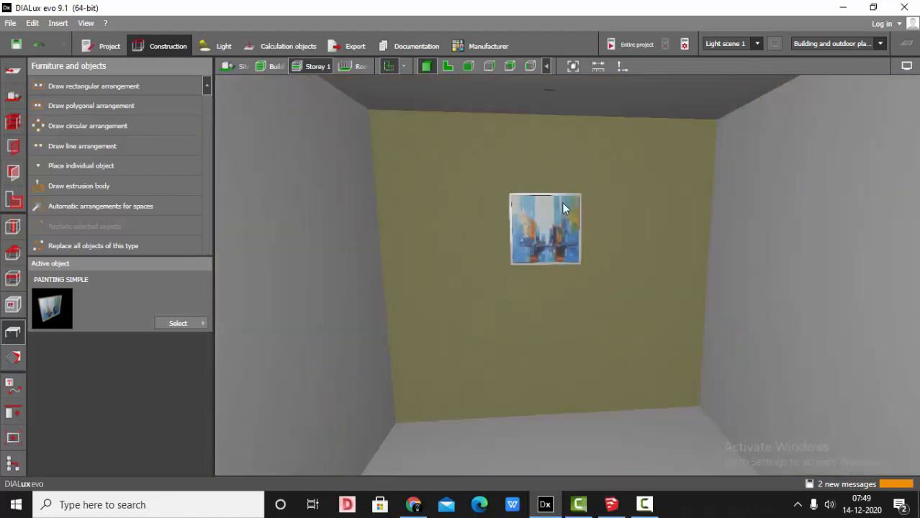
mouse_move(553, 202)
right_mouse_down()
mouse_move(540, 103)
mouse_move(544, 138)
mouse_move(563, 113)
mouse_move(641, 212)
mouse_move(609, 259)
mouse_move(545, 143)
mouse_move(575, 239)
right_mouse_up()
right_click_drag(539, 277, 459, 281)
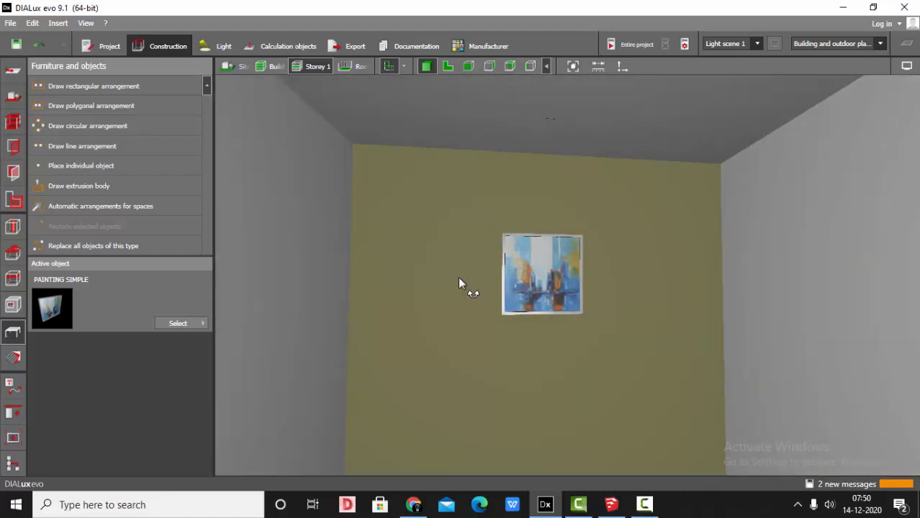
left_click(313, 46)
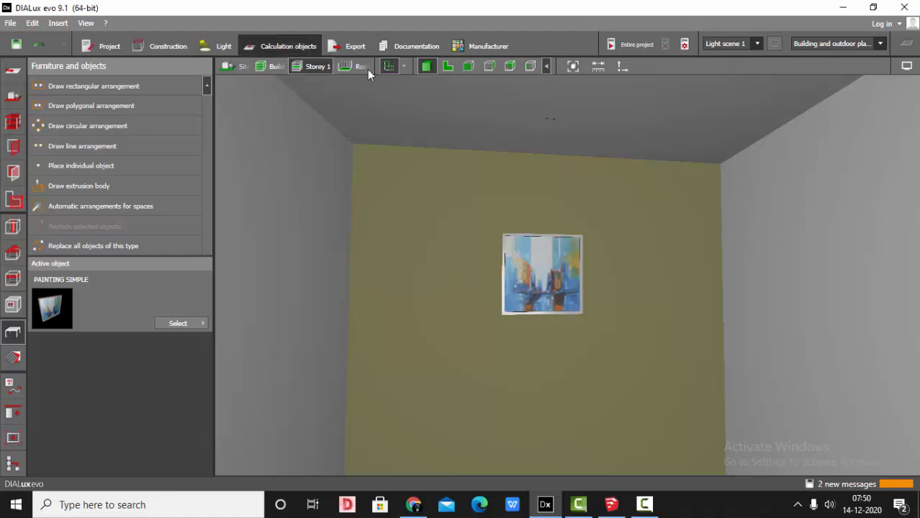
left_click(622, 49)
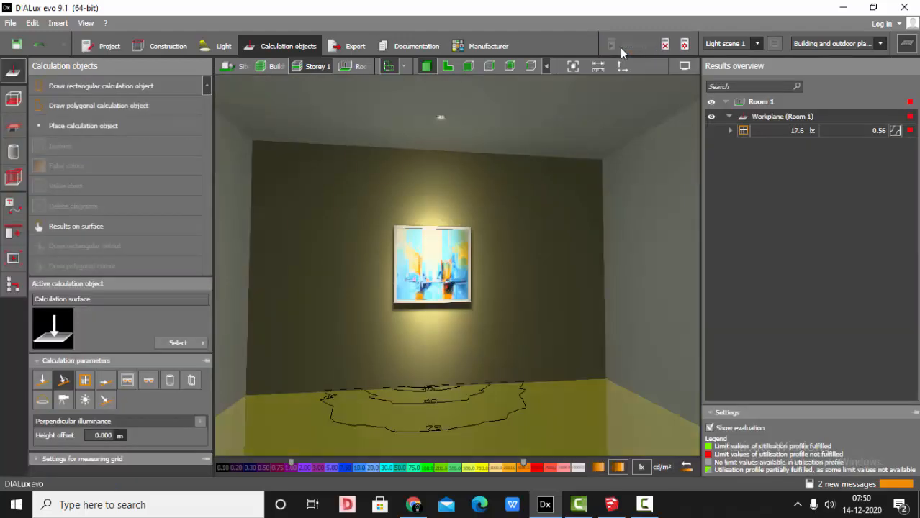
left_click(906, 46)
mouse_move(657, 205)
left_mouse_down()
mouse_move(631, 218)
mouse_move(657, 216)
left_mouse_up()
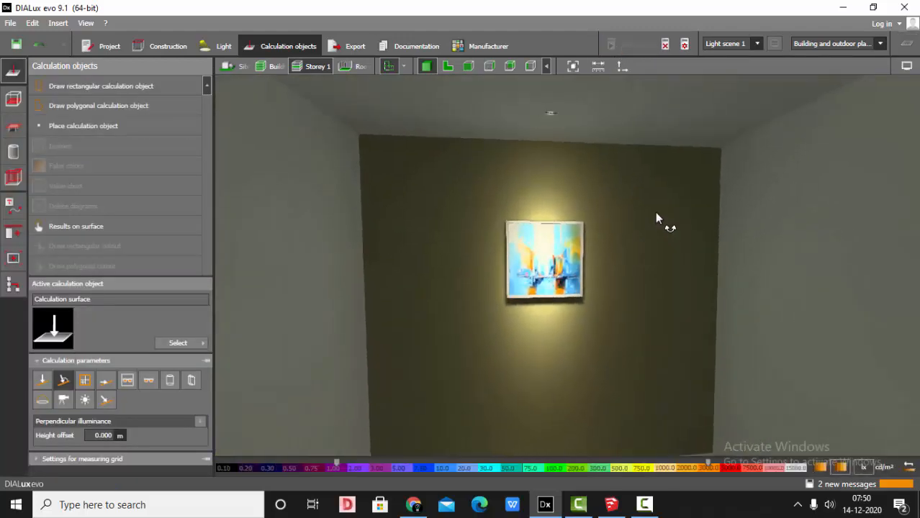
Lower the display brightness to about mid-range and set the white balance manually to 3686 K
left_click(907, 66)
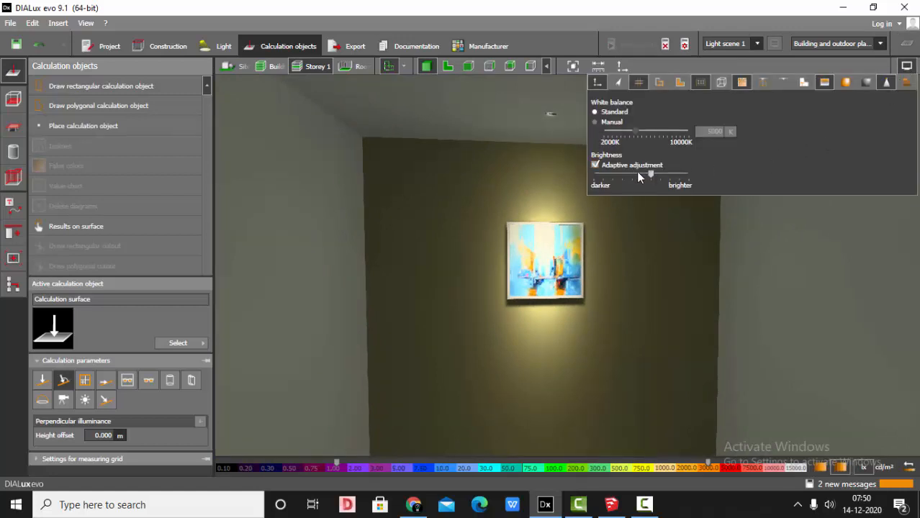
left_click_drag(650, 174, 643, 174)
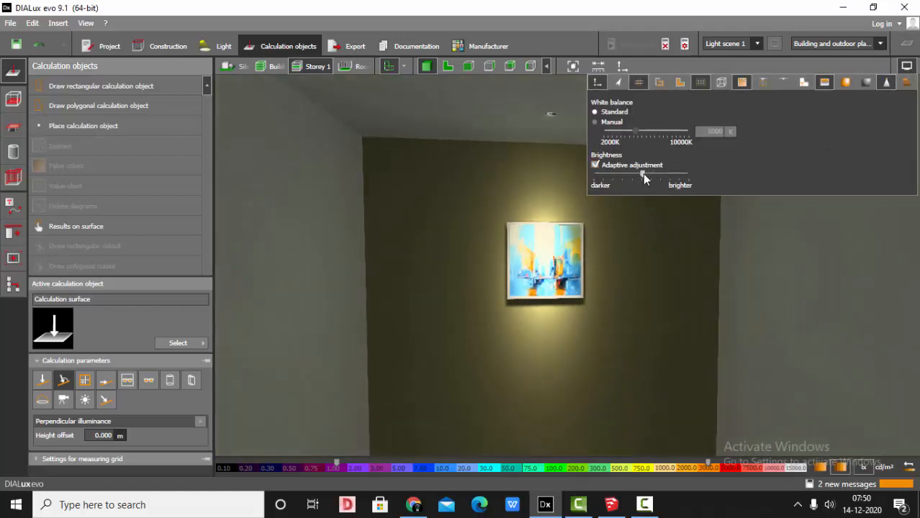
left_click(596, 123)
left_click_drag(657, 132, 623, 132)
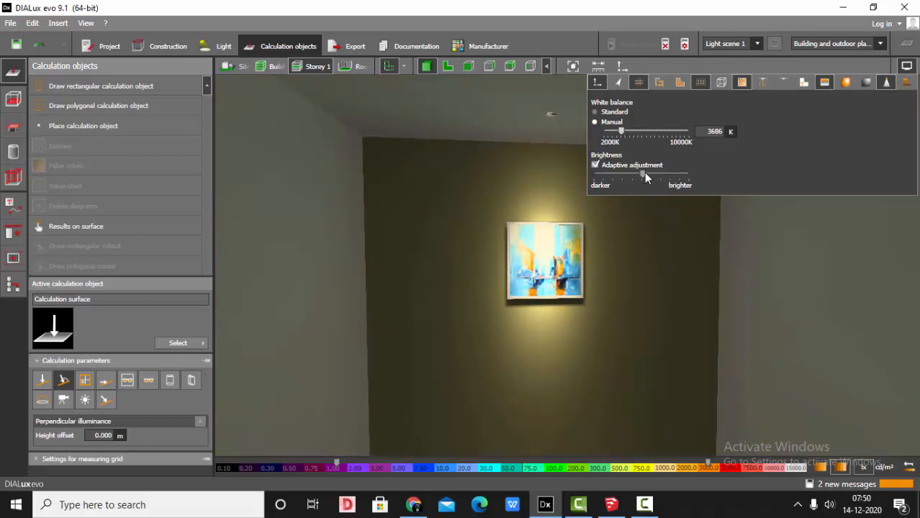
Replace the saved view Storey 1 (1) with a frontal view of the illuminated painting on the back wall
right_click_drag(620, 210, 621, 184)
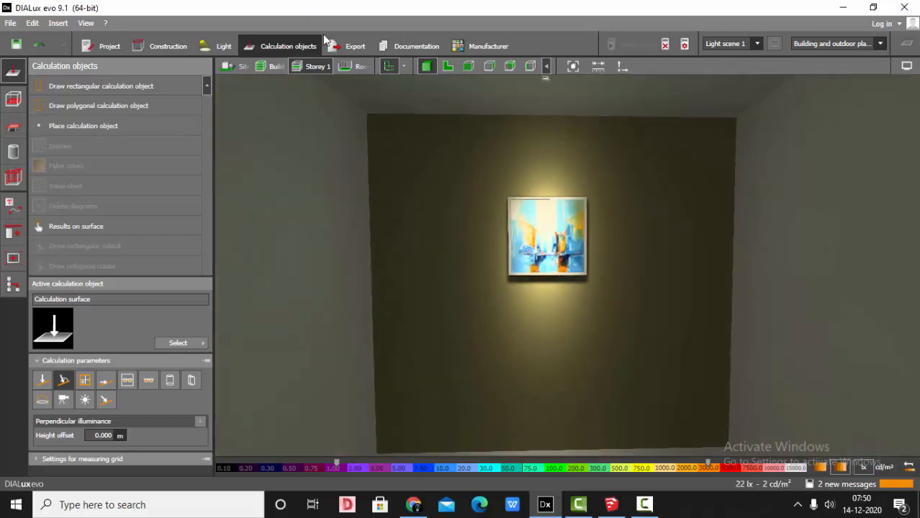
left_click(349, 44)
left_click(14, 70)
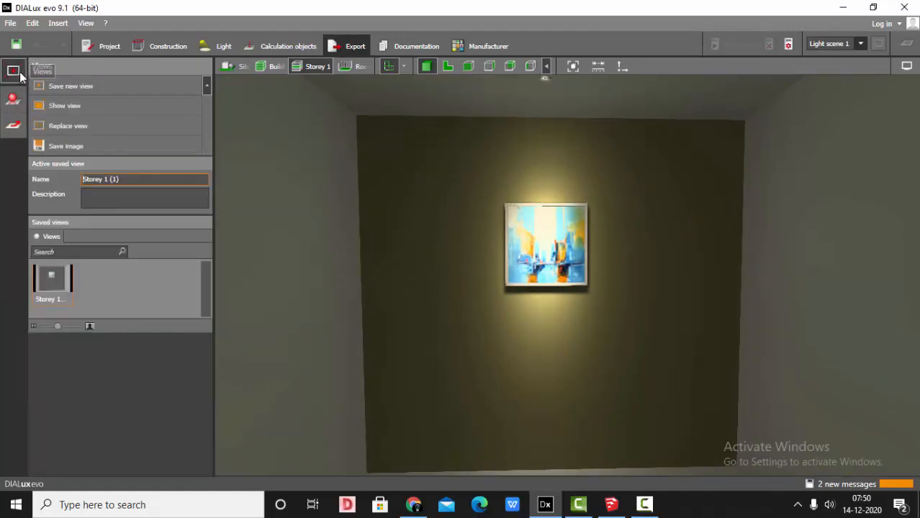
right_click_drag(675, 285, 675, 286)
left_click(68, 126)
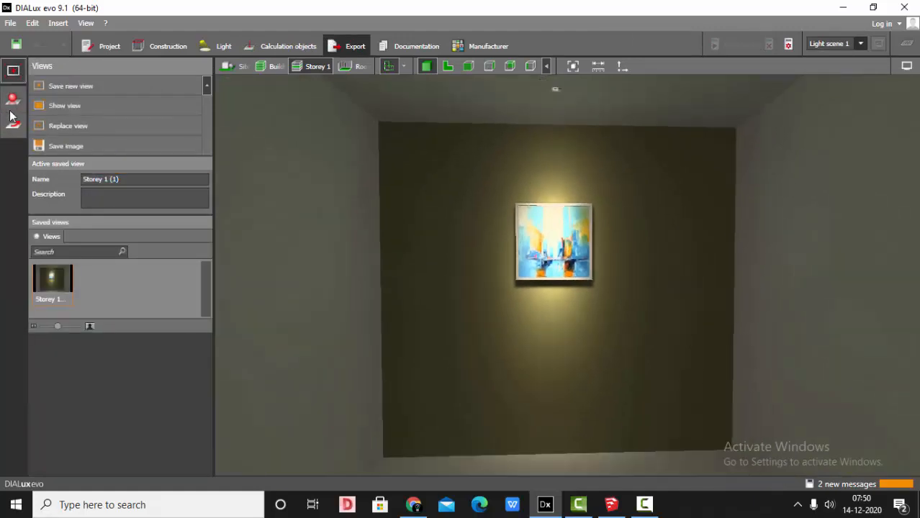
Start raytracing the Storey 1 image at 2048 x 1536 pixels
left_click(15, 100)
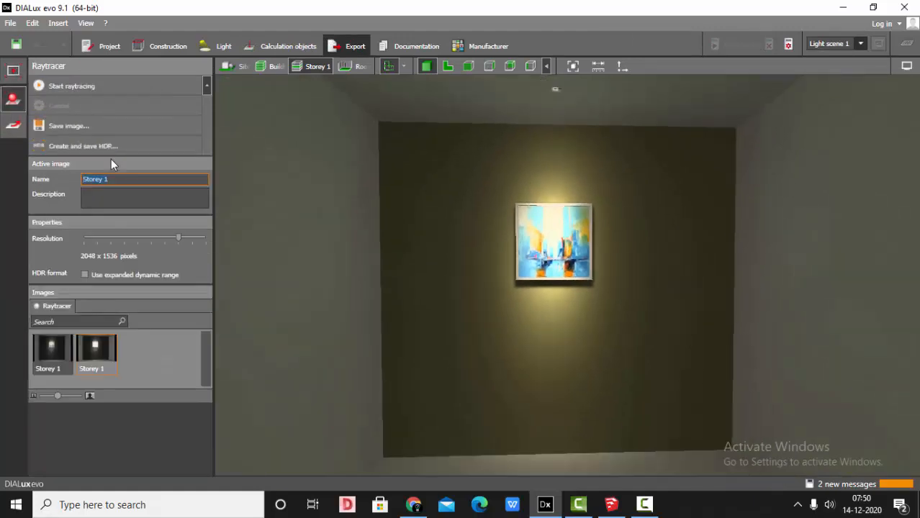
left_click(92, 89)
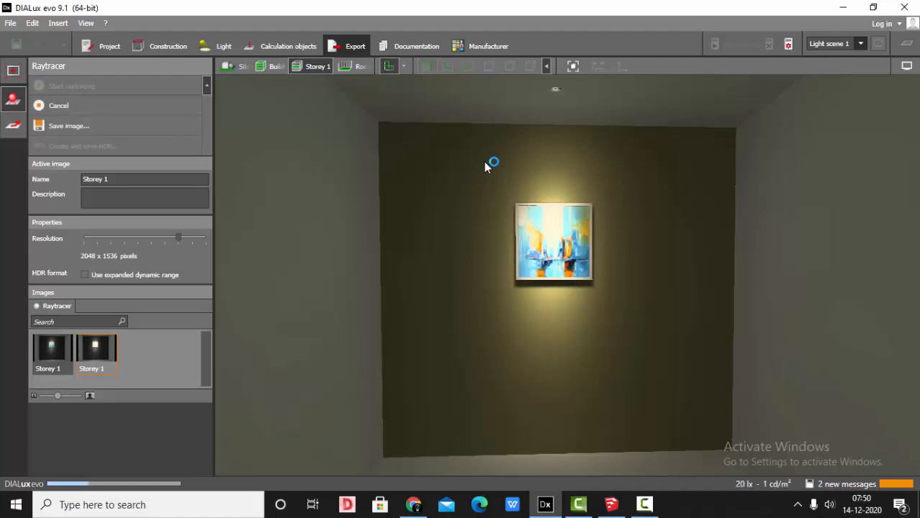